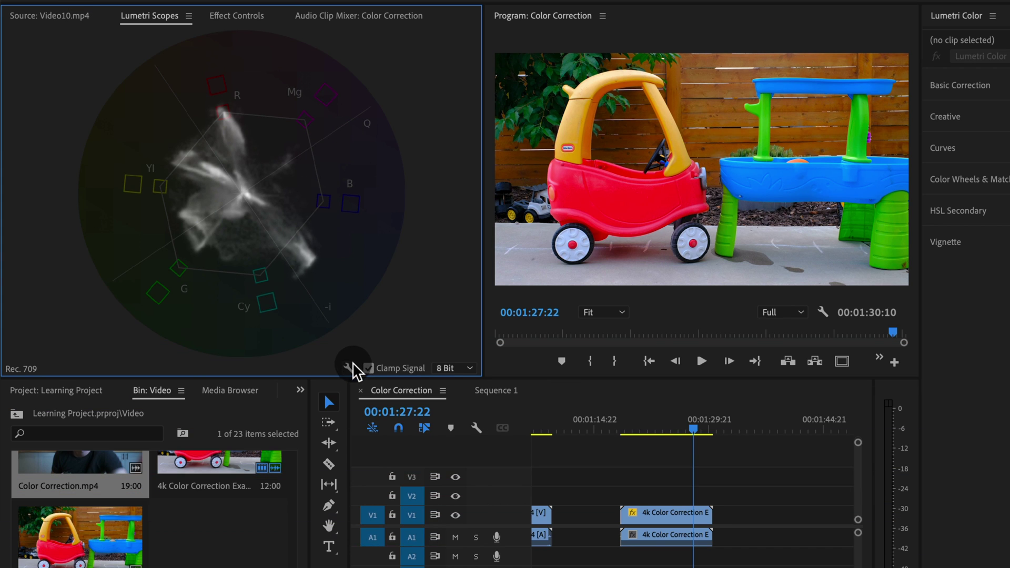
Step: Add the luma waveform beside the vectorscope from the scope display options, then hide it again
{"action": "right_click", "coordinate": [352, 364]}
{"action": "left_click", "coordinate": [441, 391]}
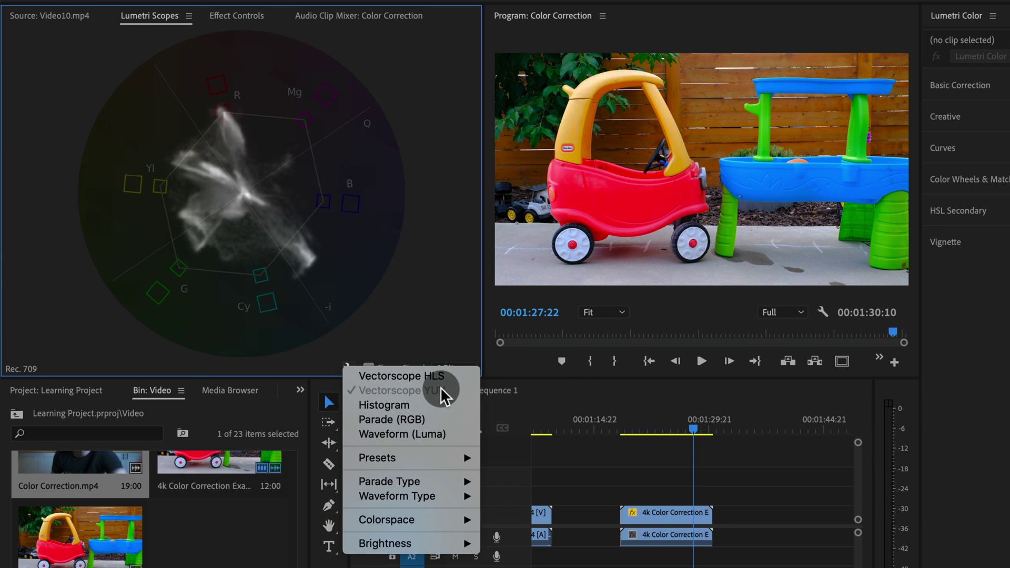
{"action": "left_click", "coordinate": [422, 456]}
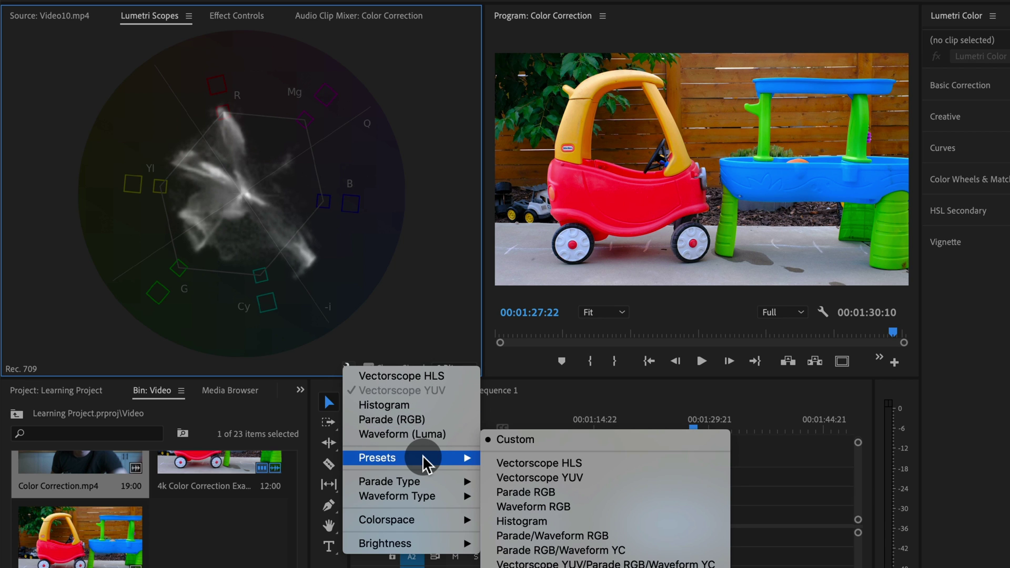
{"action": "left_click", "coordinate": [537, 477]}
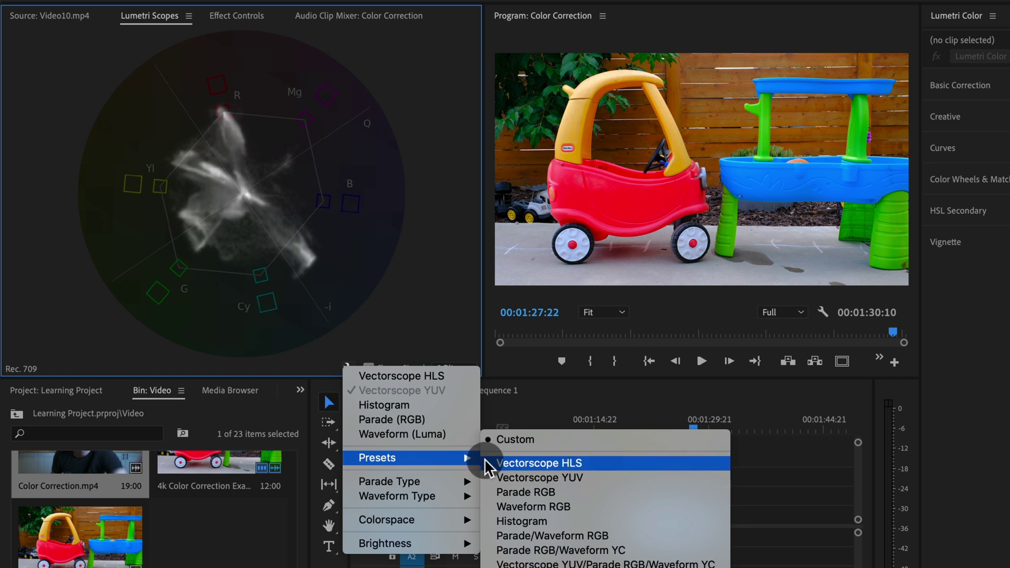
{"action": "left_click", "coordinate": [402, 433]}
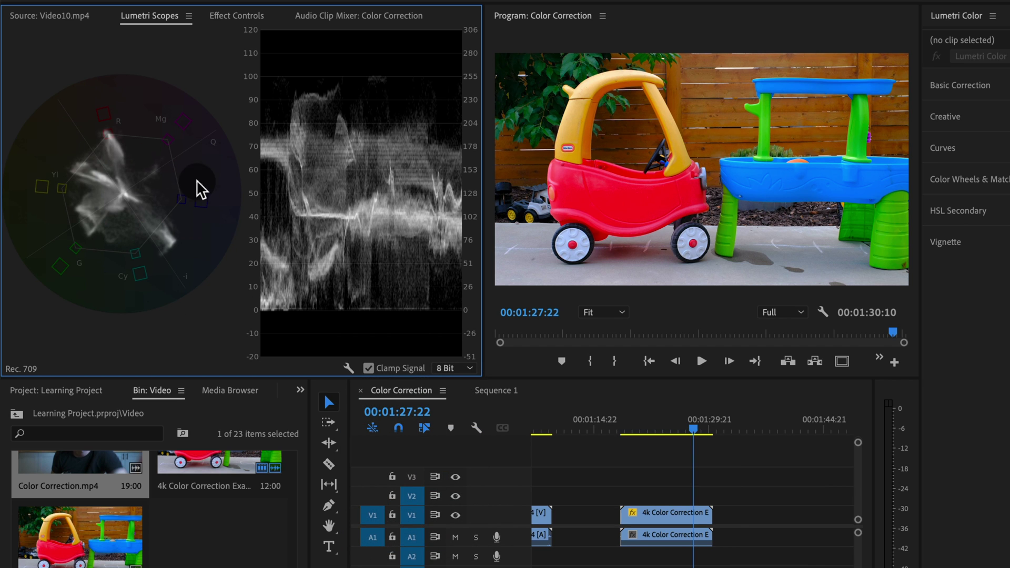
{"action": "left_click", "coordinate": [360, 375]}
{"action": "left_click", "coordinate": [347, 367]}
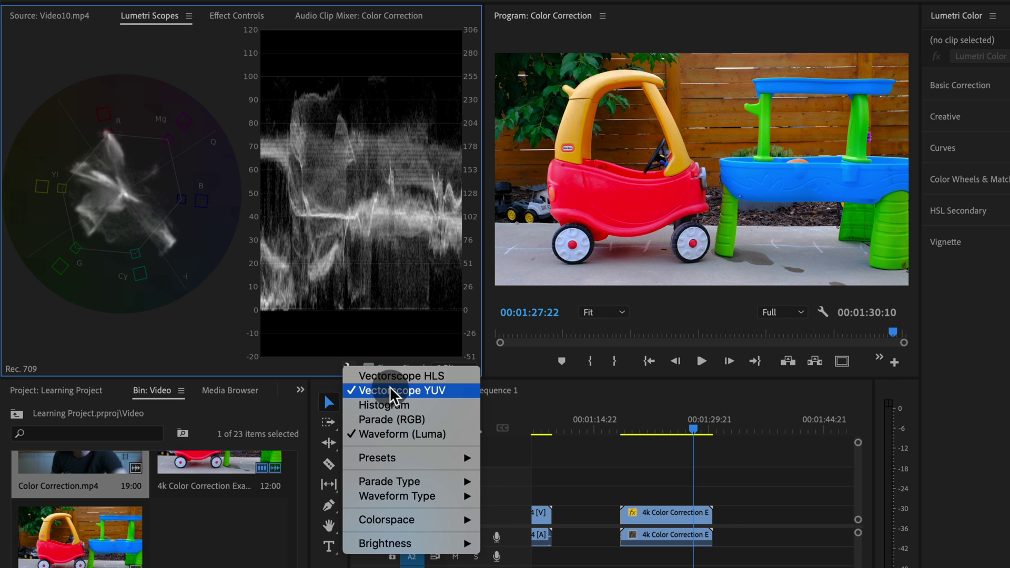
{"action": "left_click", "coordinate": [405, 437]}
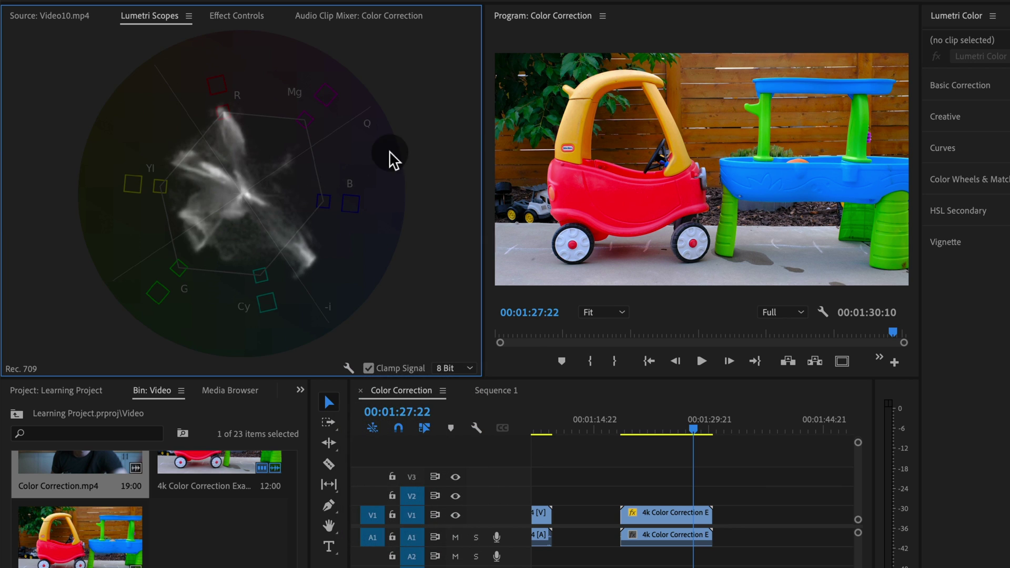
Step: Drag the divider below Lumetri Scopes downward to enlarge the scopes, and deselect the bin clip
{"action": "left_click", "coordinate": [323, 273]}
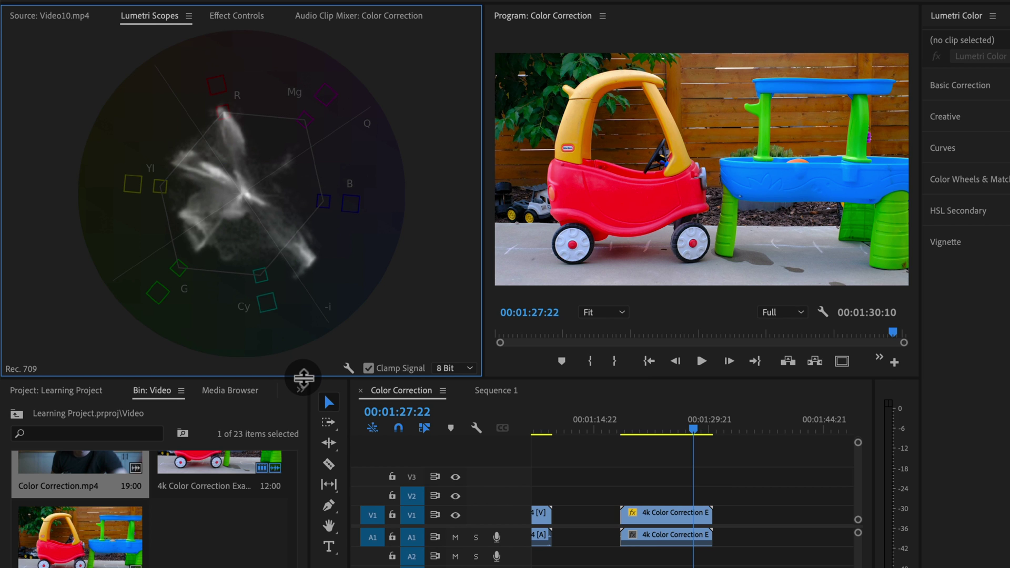
{"action": "left_click_drag", "start_coordinate": [304, 377], "coordinate": [308, 393]}
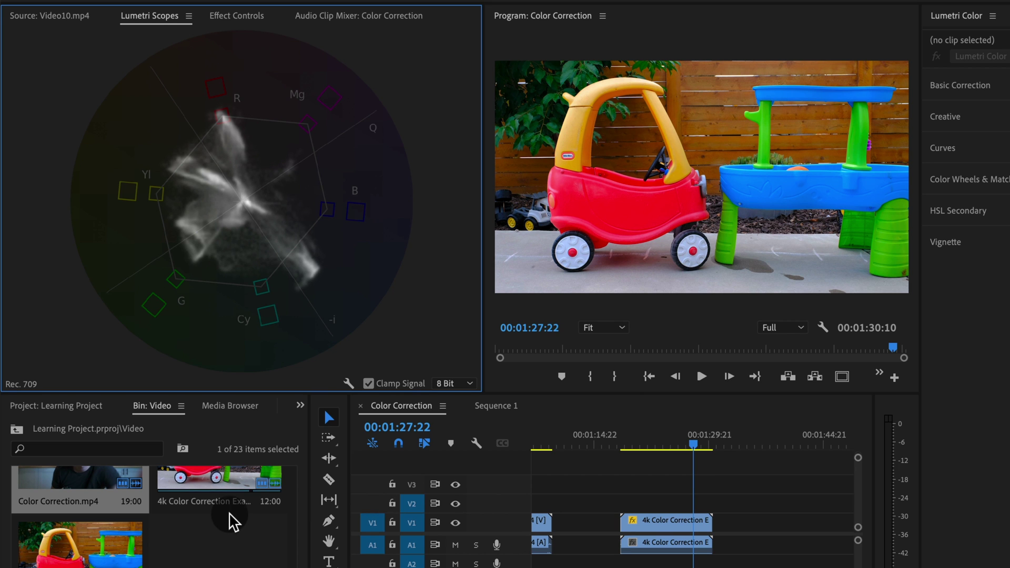
{"action": "left_click", "coordinate": [263, 563]}
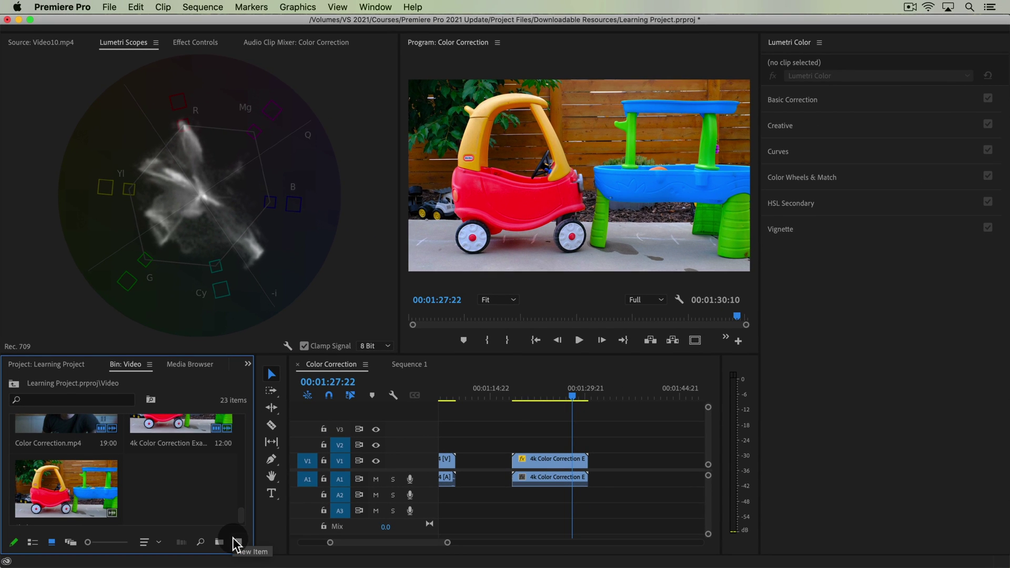
Step: Scrub back, zoom the timeline out, and park the playhead on the 4k toy-car clip at 01:22:01
{"action": "left_click", "coordinate": [552, 427]}
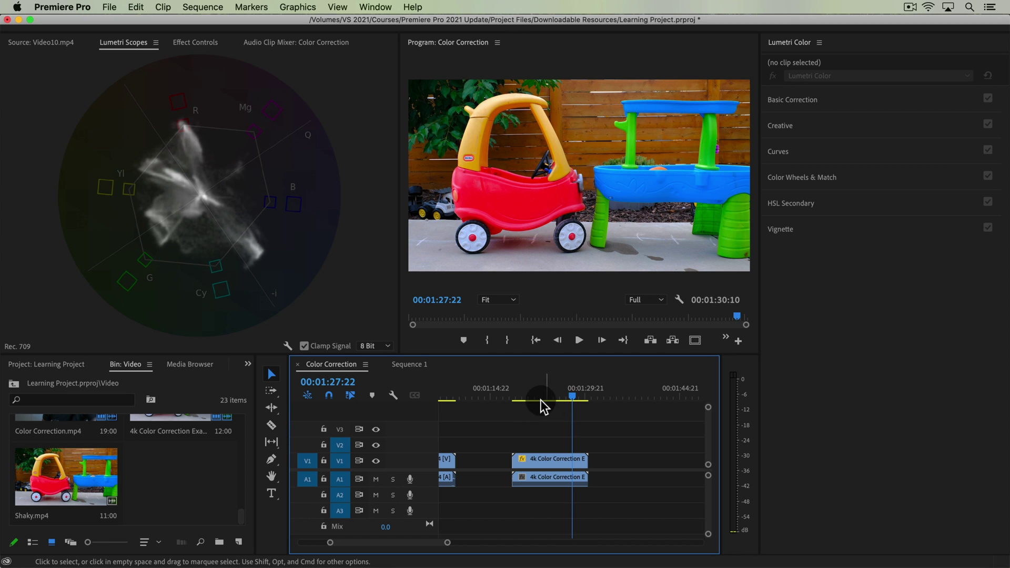
{"action": "mouse_move", "coordinate": [540, 400]}
{"action": "left_mouse_down"}
{"action": "mouse_move", "coordinate": [491, 395]}
{"action": "mouse_move", "coordinate": [551, 390]}
{"action": "left_mouse_up"}
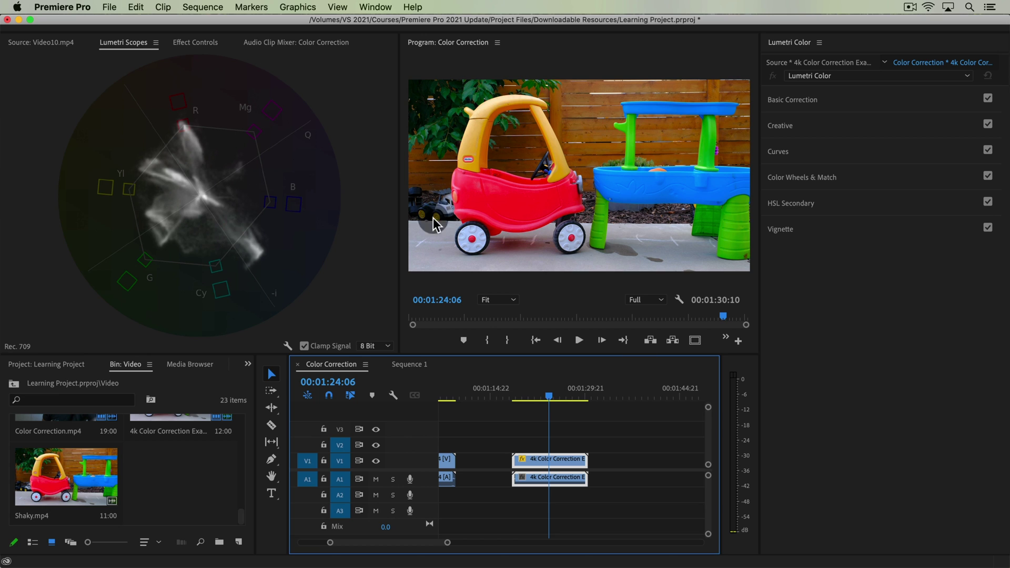
{"action": "scroll", "coordinate": [187, 467], "scroll_direction": "up", "scroll_amount": 2}
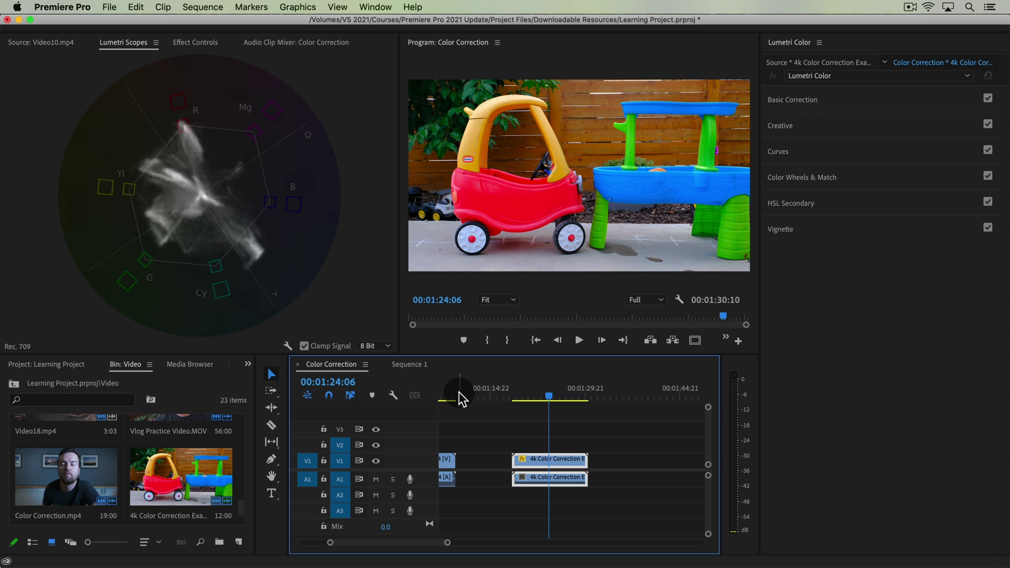
{"action": "left_click_drag", "start_coordinate": [459, 393], "coordinate": [450, 393]}
{"action": "left_click", "coordinate": [506, 418]}
{"action": "key", "text": "minus"}
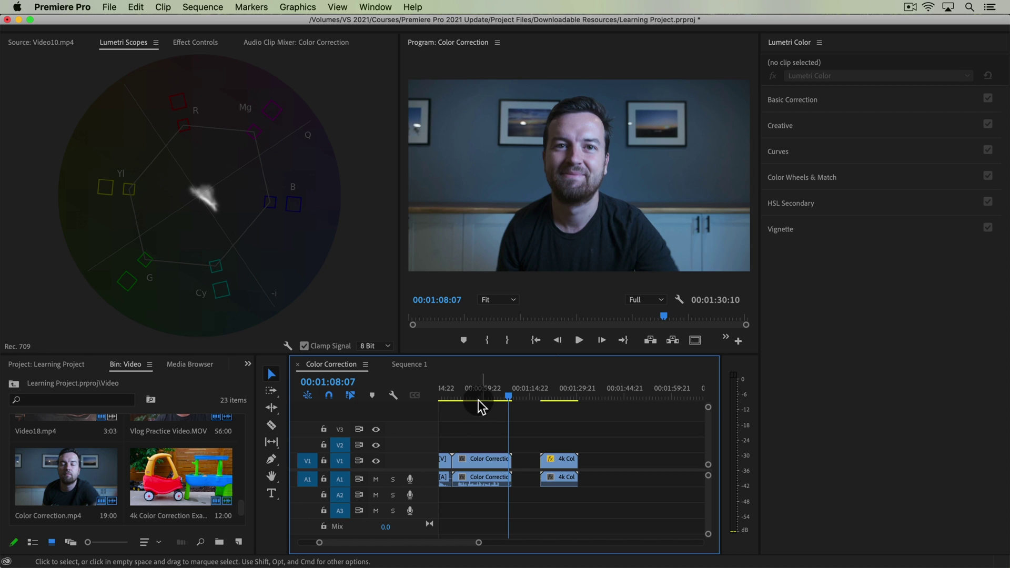
{"action": "left_click_drag", "start_coordinate": [523, 393], "coordinate": [553, 393]}
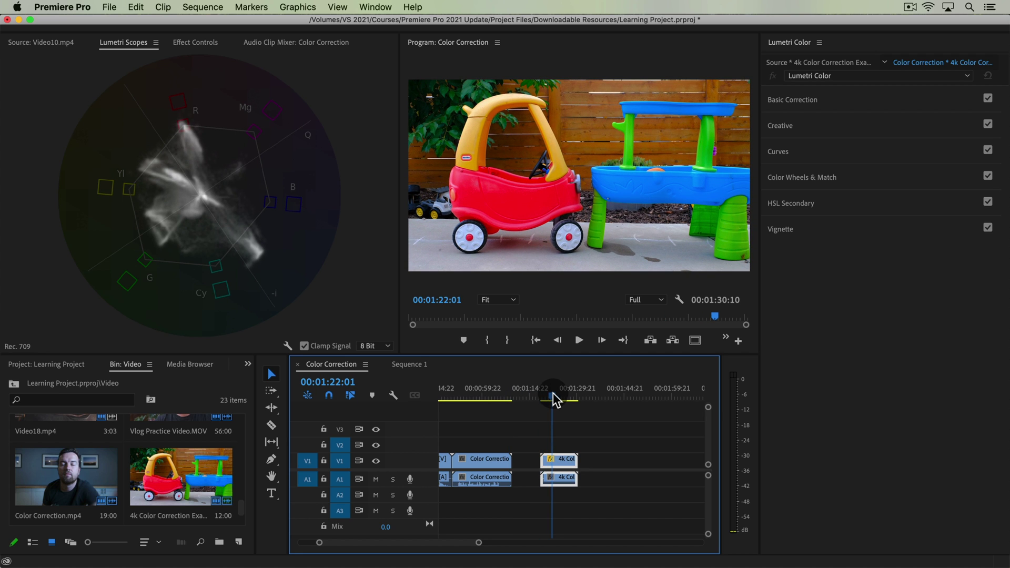
{"action": "left_click", "coordinate": [287, 345]}
{"action": "mouse_move", "coordinate": [304, 420]}
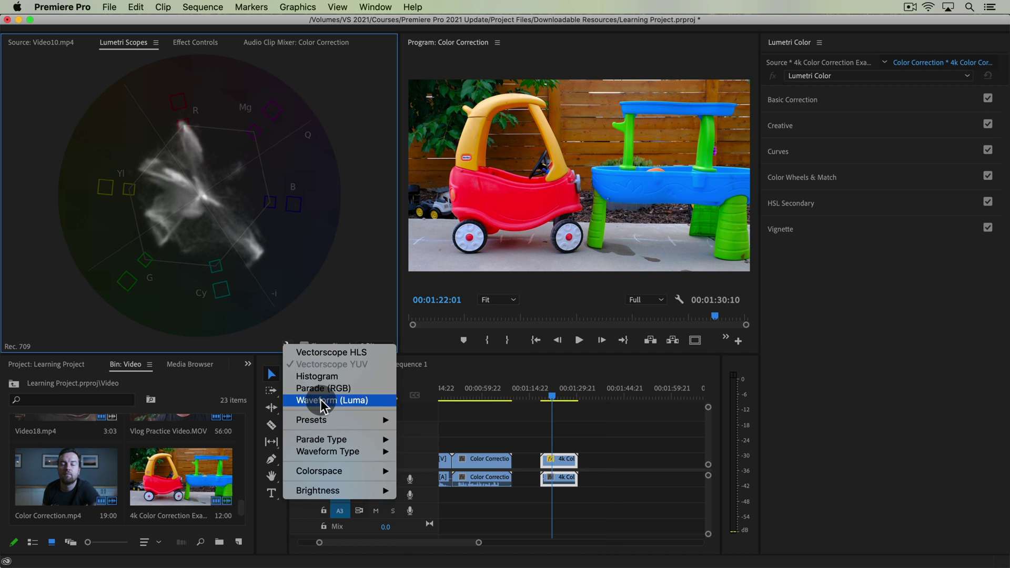
{"action": "left_click", "coordinate": [584, 443]}
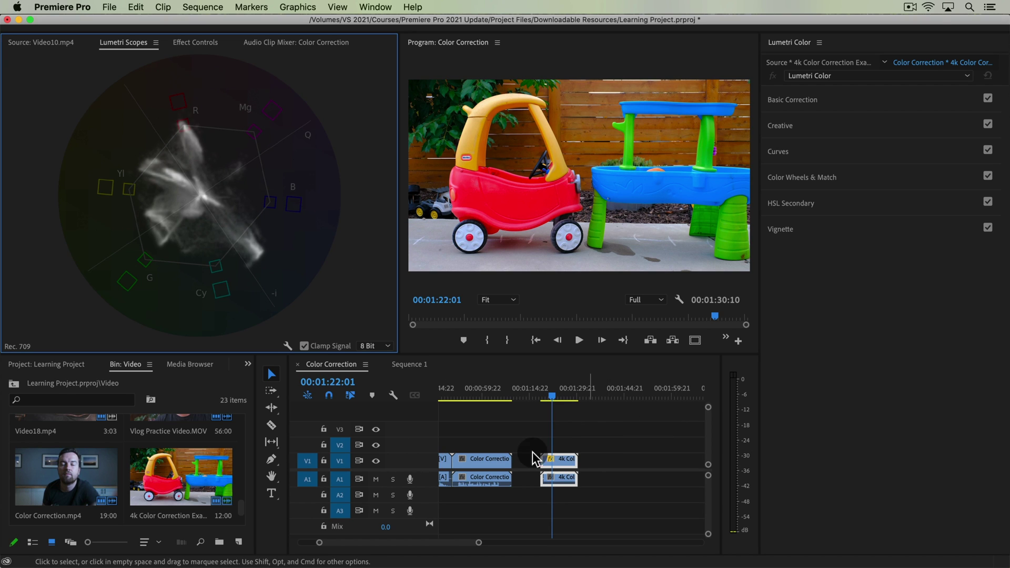
Step: Create a 1920×1080 Bars and Tone clip, drop it on V1 after the 4k clip, and jump to it
{"action": "scroll", "coordinate": [225, 476], "scroll_direction": "down", "scroll_amount": 2}
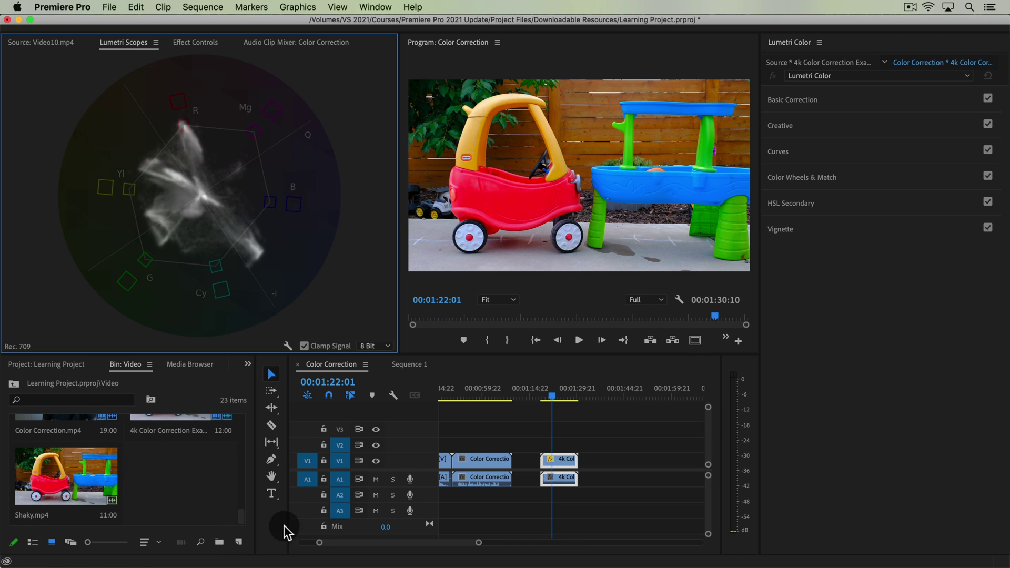
{"action": "left_click", "coordinate": [240, 545]}
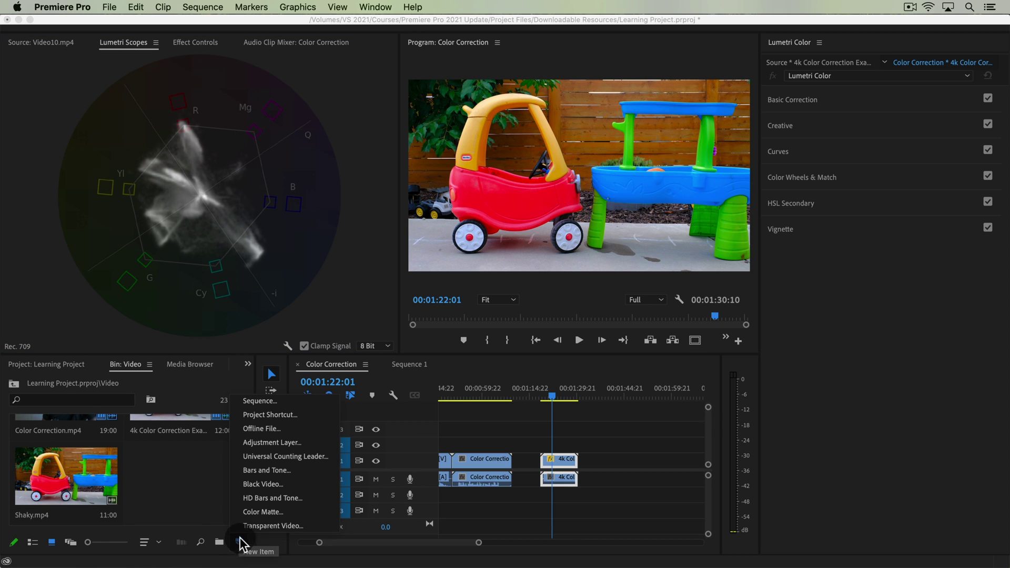
{"action": "left_click", "coordinate": [293, 476]}
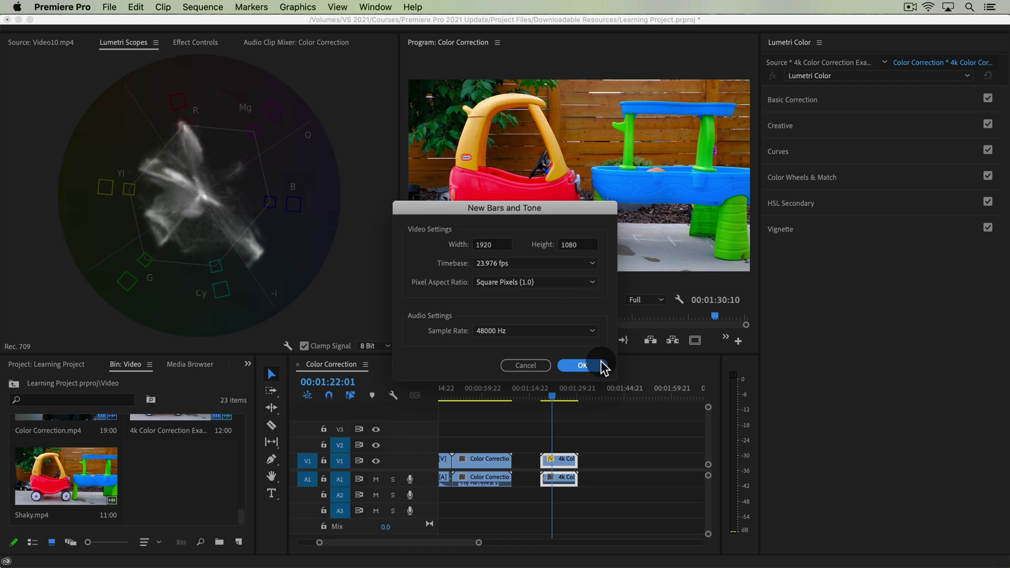
{"action": "left_click", "coordinate": [581, 368]}
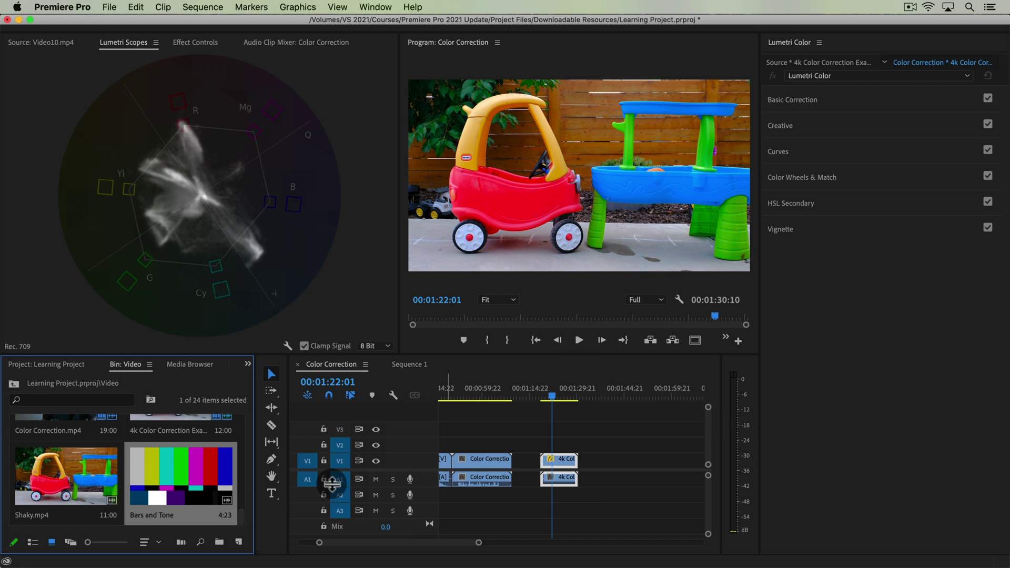
{"action": "left_click_drag", "start_coordinate": [166, 468], "coordinate": [581, 390]}
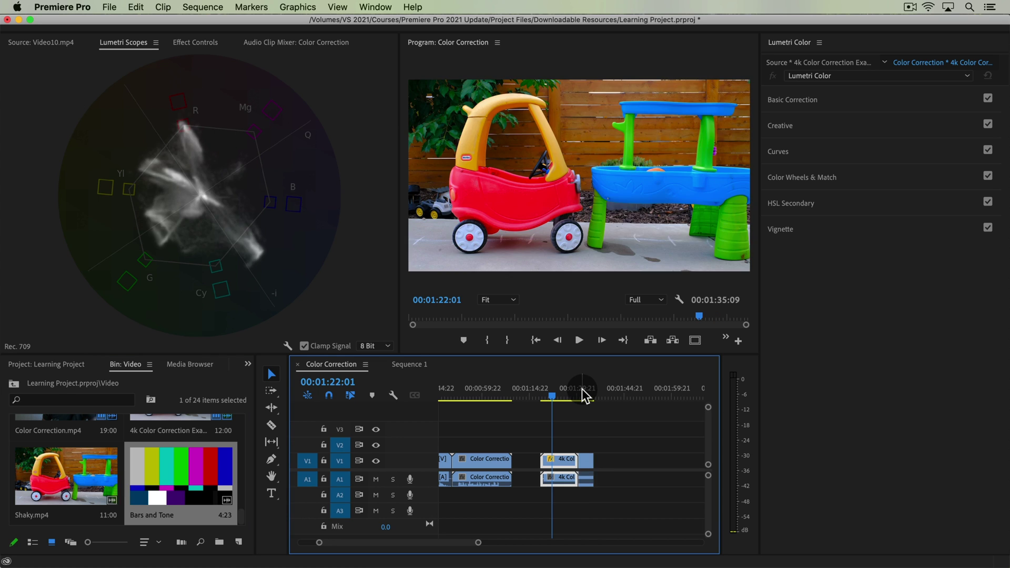
{"action": "left_click", "coordinate": [581, 390]}
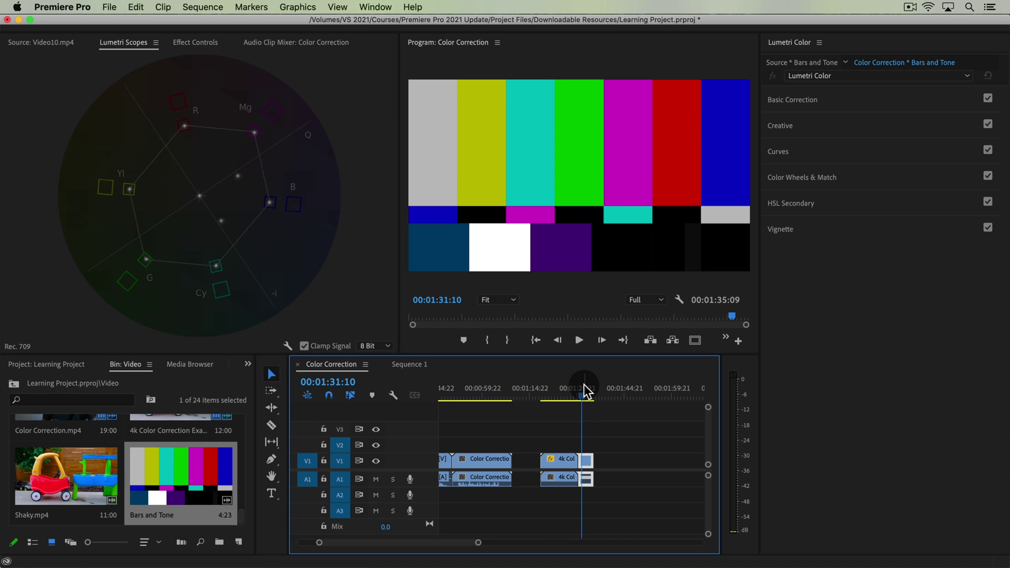
Step: Zoom in, shift the 4k toy-car clip slightly left, and scrub the playhead onto Bars and Tone
{"action": "scroll", "coordinate": [597, 409], "scroll_direction": "up", "scroll_amount": 2, "text": "alt"}
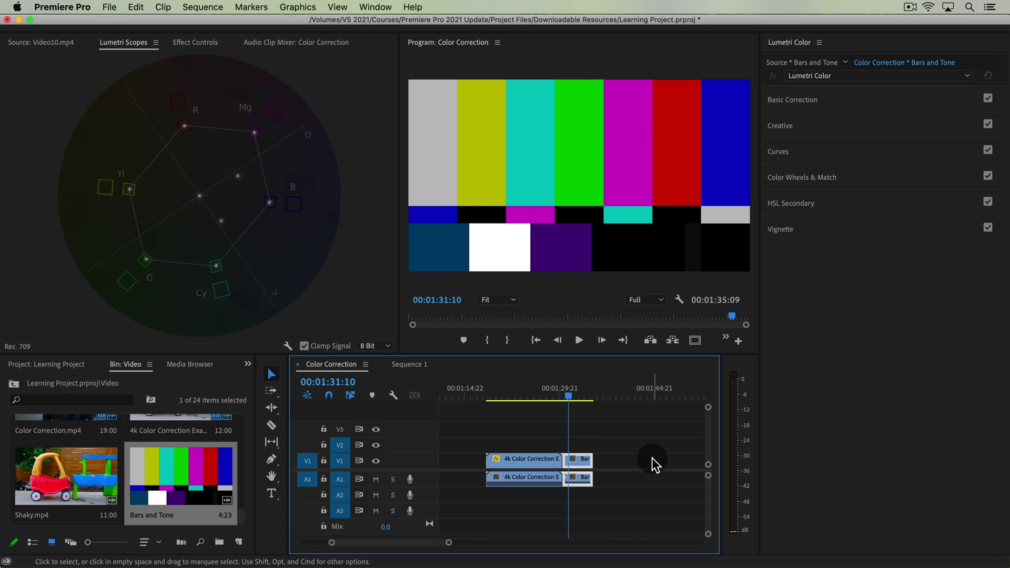
{"action": "left_click", "coordinate": [524, 463]}
{"action": "left_click_drag", "start_coordinate": [539, 467], "coordinate": [530, 467]}
{"action": "left_click", "coordinate": [599, 425]}
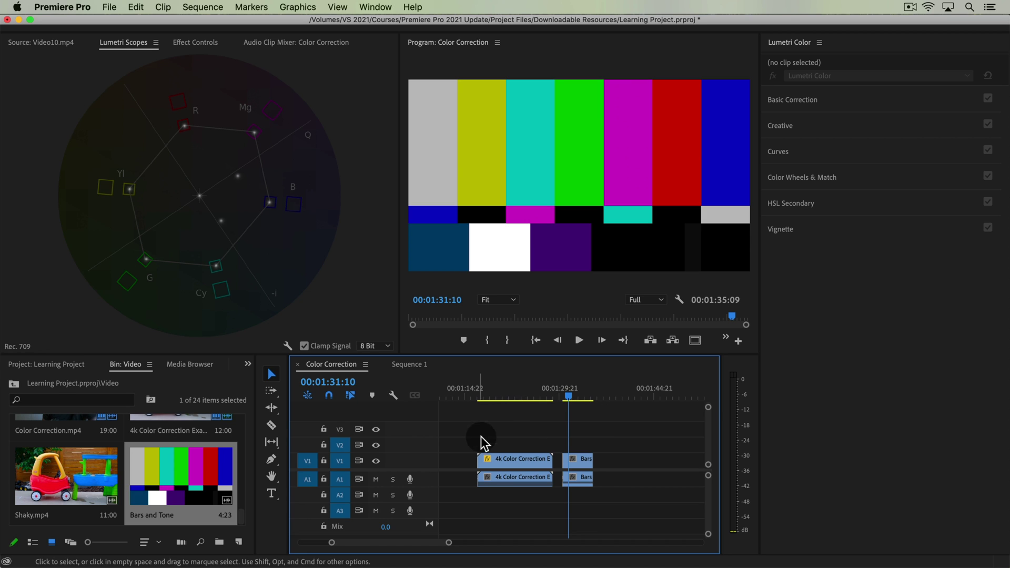
{"action": "left_click", "coordinate": [563, 389]}
{"action": "left_click_drag", "start_coordinate": [563, 390], "coordinate": [573, 395]}
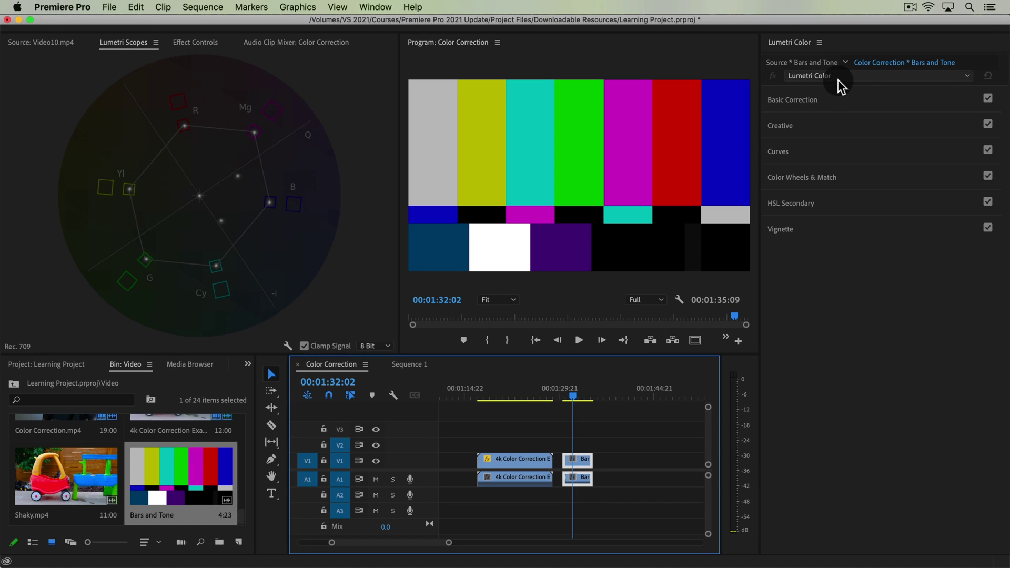
Step: Expand Basic Correction and test the Bars and Tone Saturation slider, leaving it at 100
{"action": "left_click", "coordinate": [1002, 100]}
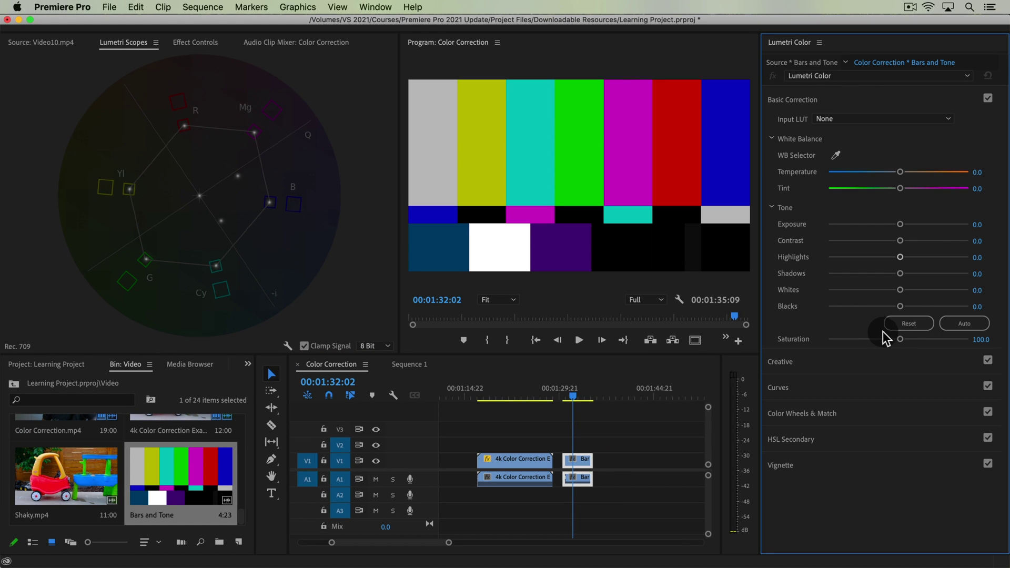
{"action": "left_click_drag", "start_coordinate": [898, 337], "coordinate": [978, 344]}
{"action": "mouse_move", "coordinate": [905, 339]}
{"action": "left_mouse_down"}
{"action": "mouse_move", "coordinate": [808, 357]}
{"action": "mouse_move", "coordinate": [873, 339]}
{"action": "left_mouse_up"}
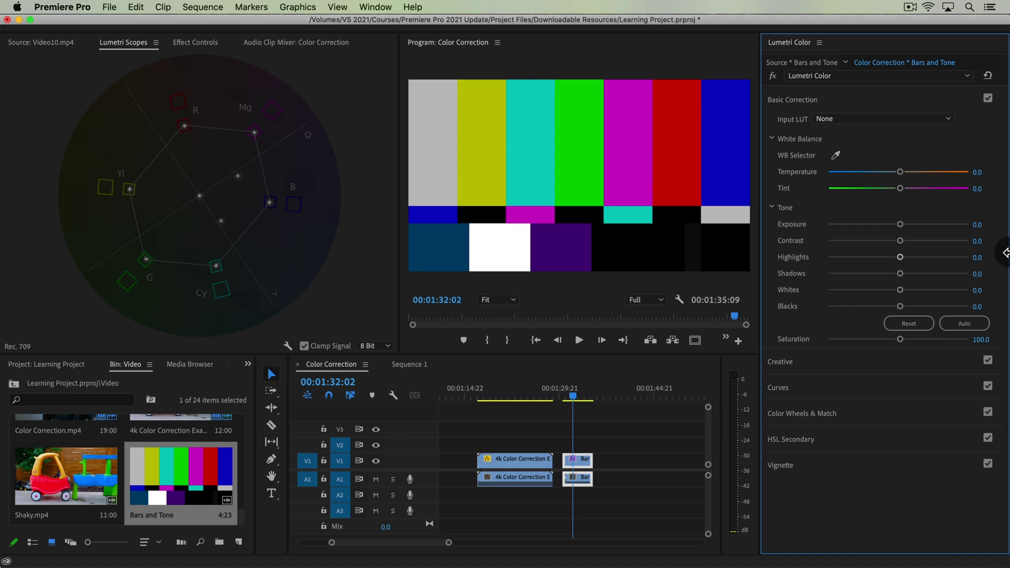
Step: Zoom the timeline out and scrub past the Color Correction clip to the toy-car clip at 00:01:20:01
{"action": "left_click", "coordinate": [519, 395]}
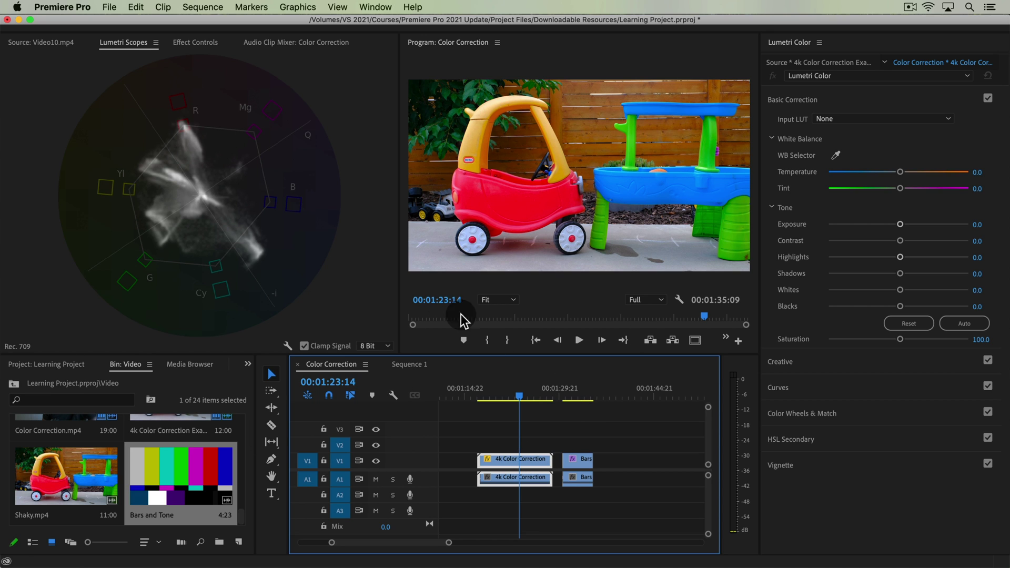
{"action": "left_click", "coordinate": [541, 174]}
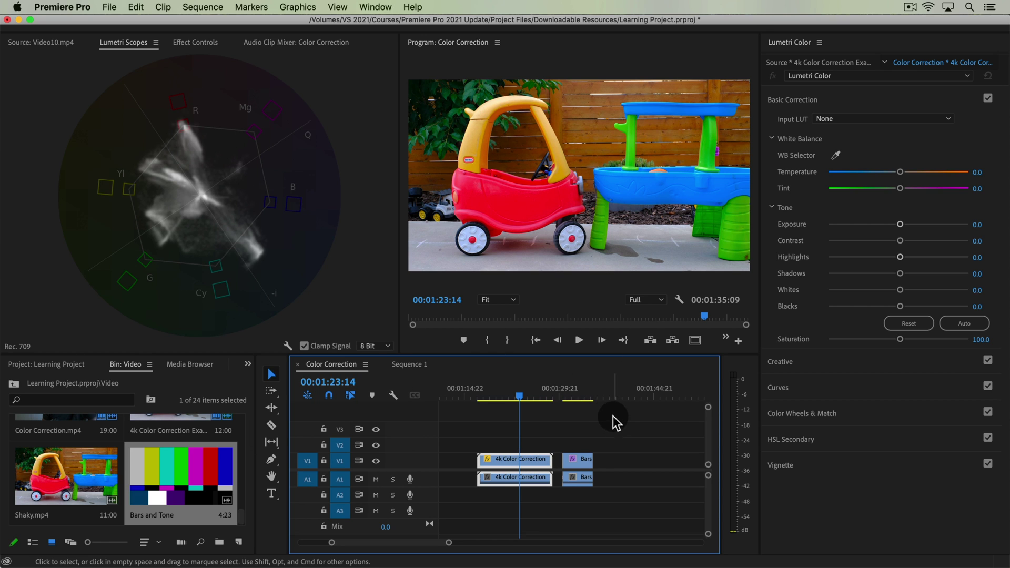
{"action": "key", "text": "minus"}
{"action": "left_click", "coordinate": [504, 411]}
{"action": "key", "text": "minus"}
{"action": "left_click", "coordinate": [479, 383]}
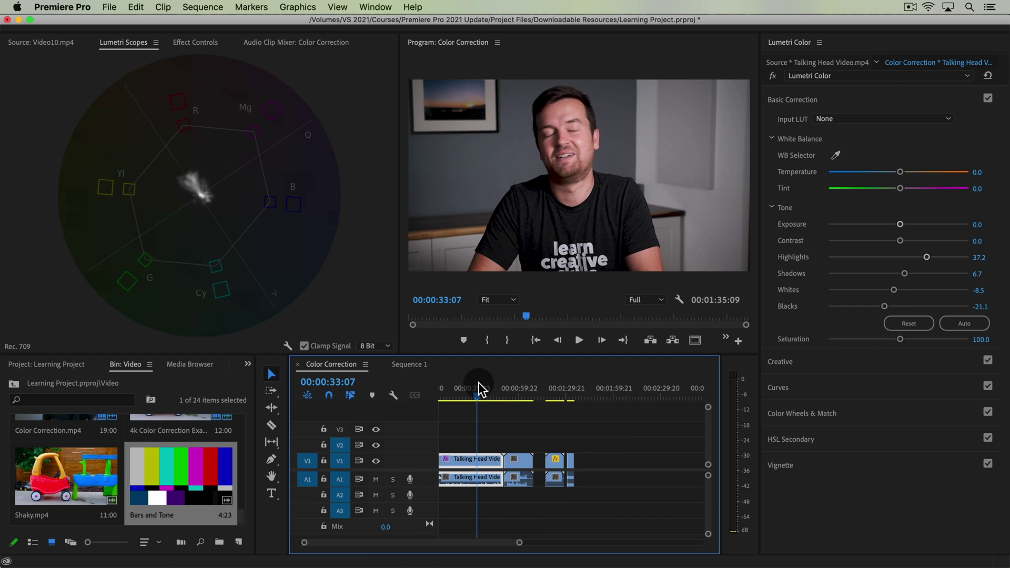
{"action": "left_click_drag", "start_coordinate": [500, 387], "coordinate": [520, 393]}
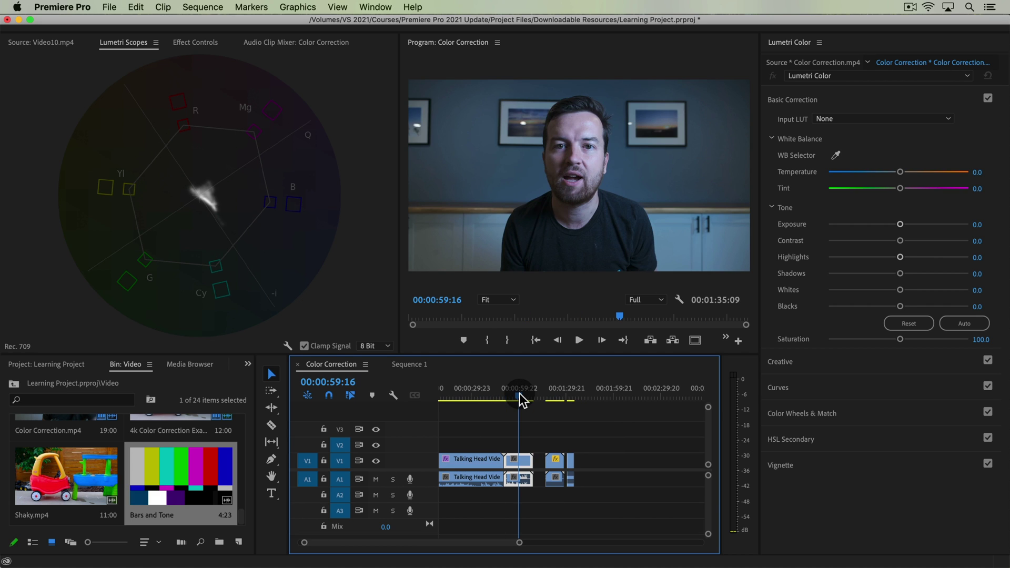
{"action": "left_click", "coordinate": [551, 395]}
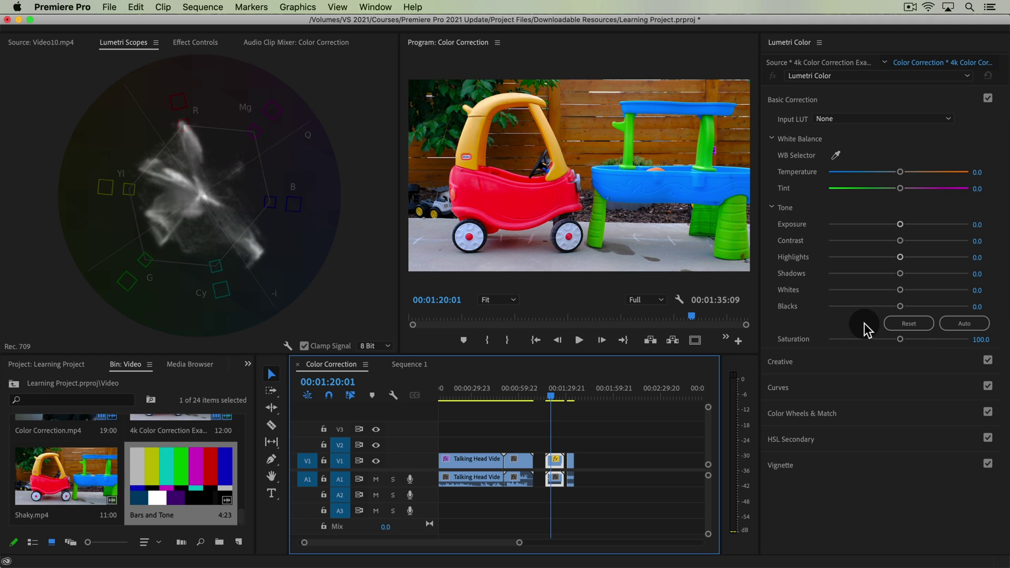
{"action": "left_click", "coordinate": [900, 340]}
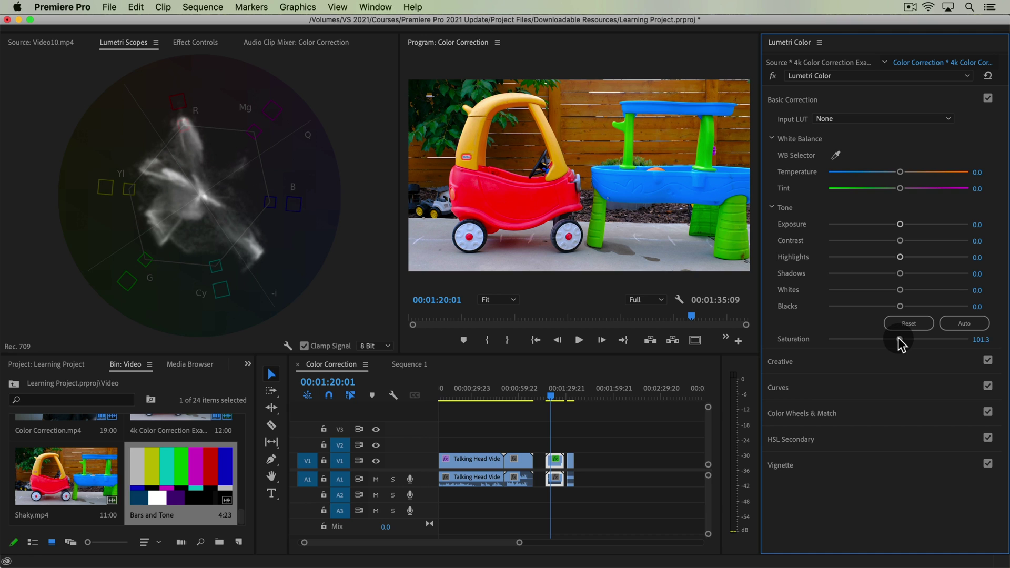
{"action": "left_click_drag", "start_coordinate": [898, 338], "coordinate": [885, 339]}
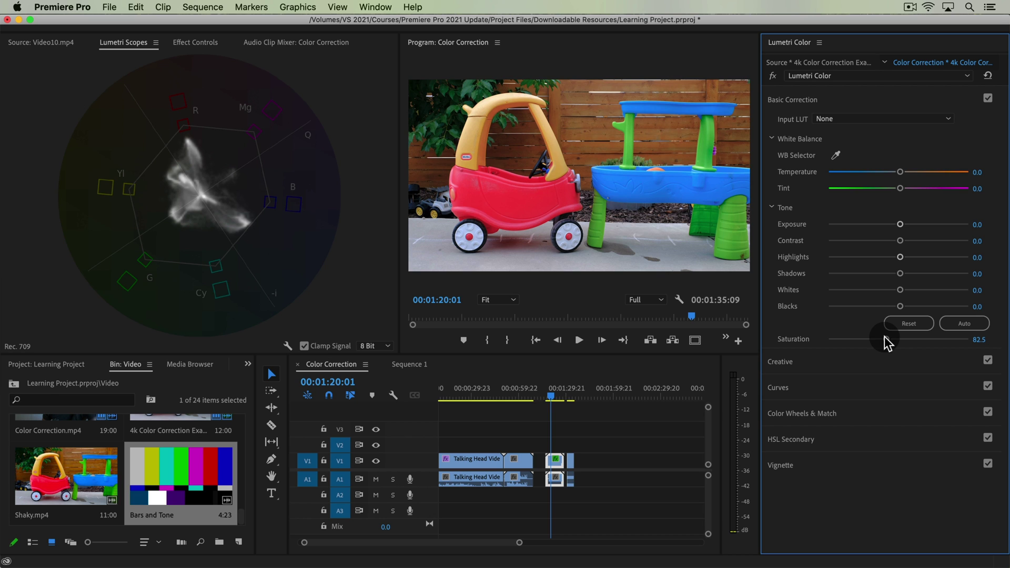
{"action": "double_click", "coordinate": [885, 339]}
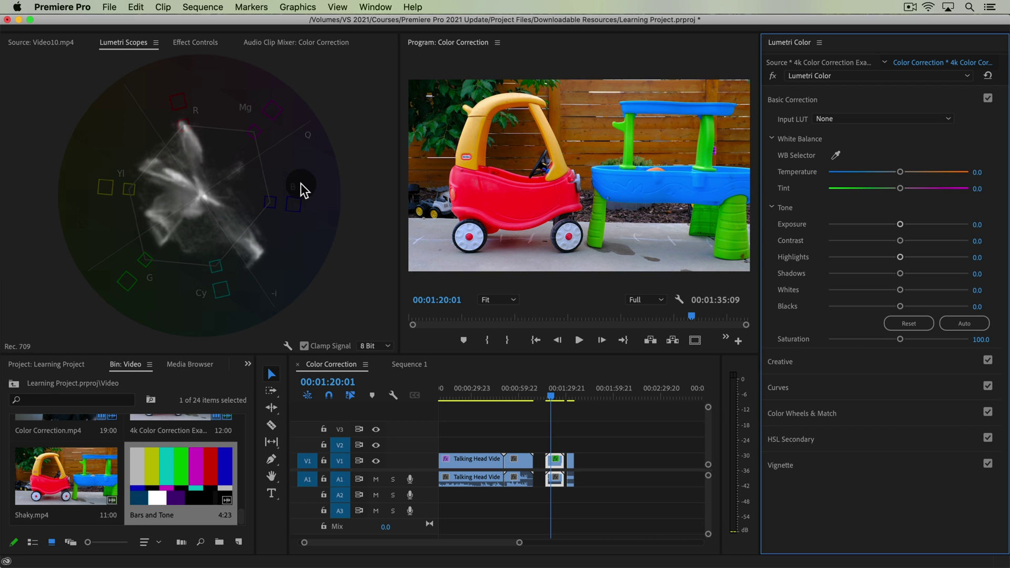
Step: Expand Curves and lower the blue table's saturation using the Hue vs Sat eyedropper
{"action": "left_click", "coordinate": [832, 386]}
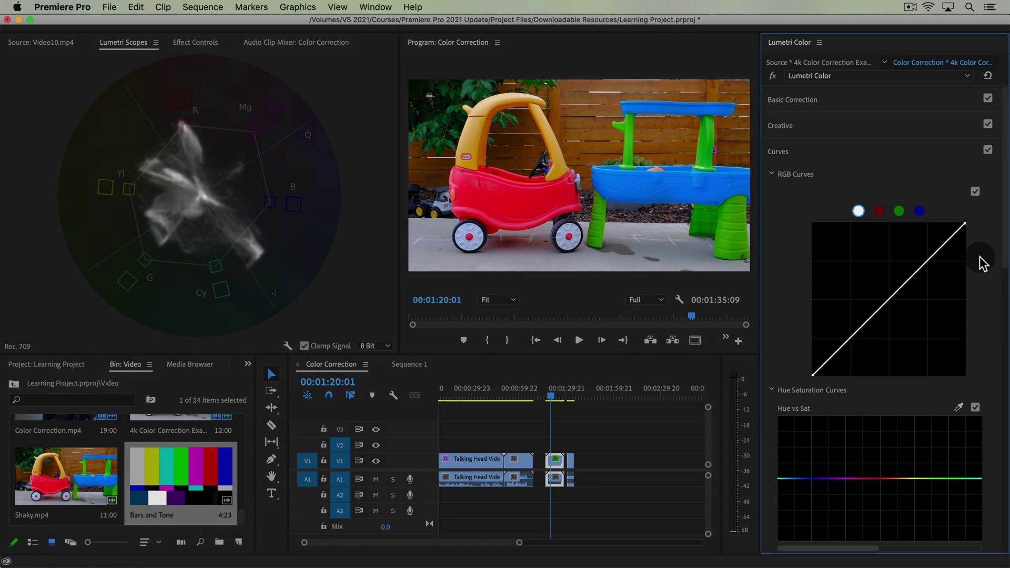
{"action": "scroll", "coordinate": [1001, 241], "scroll_direction": "down", "scroll_amount": 10}
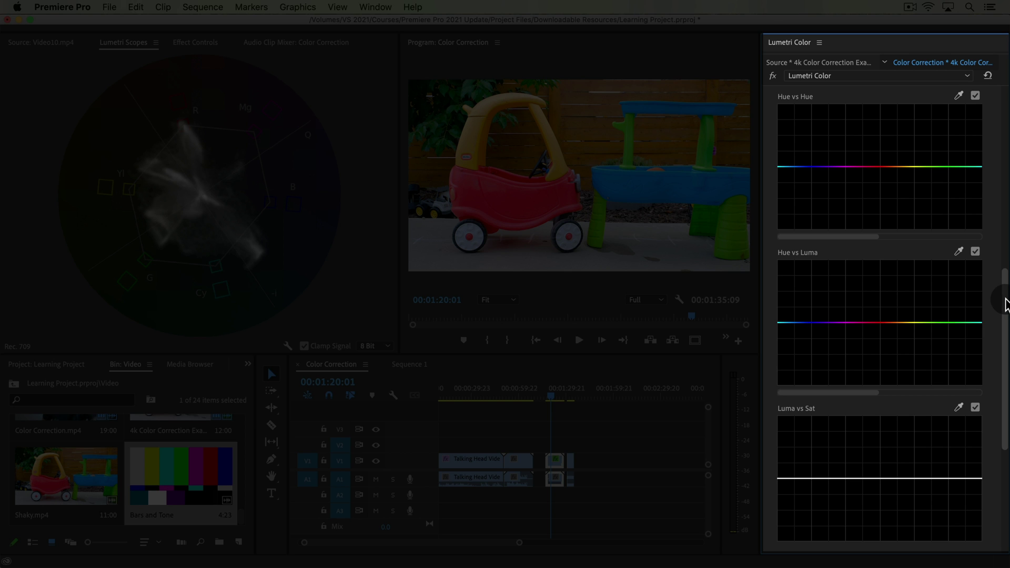
{"action": "scroll", "coordinate": [1002, 246], "scroll_direction": "up", "scroll_amount": 4}
{"action": "scroll", "coordinate": [1005, 247], "scroll_direction": "up", "scroll_amount": 5}
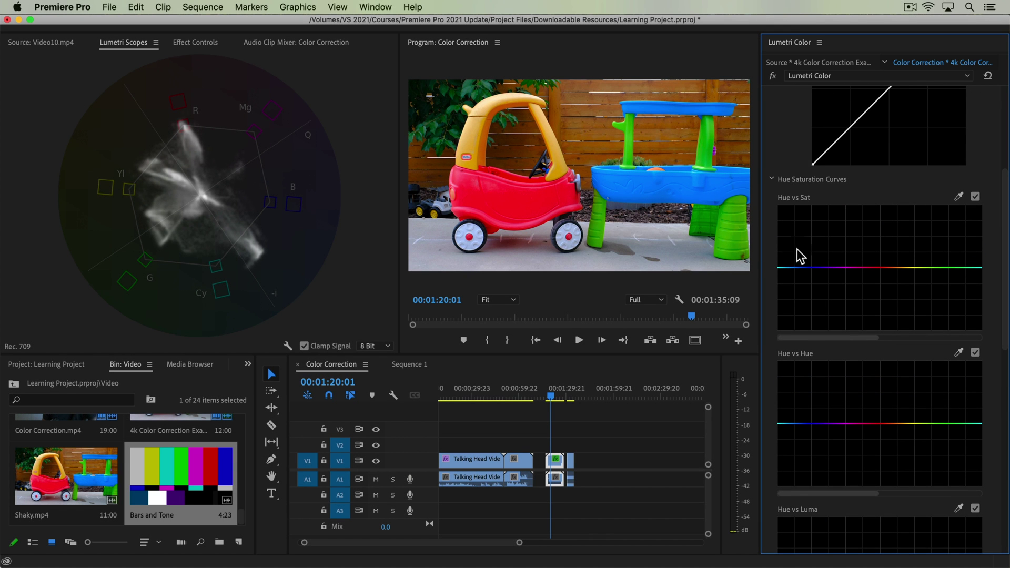
{"action": "left_click", "coordinate": [959, 198]}
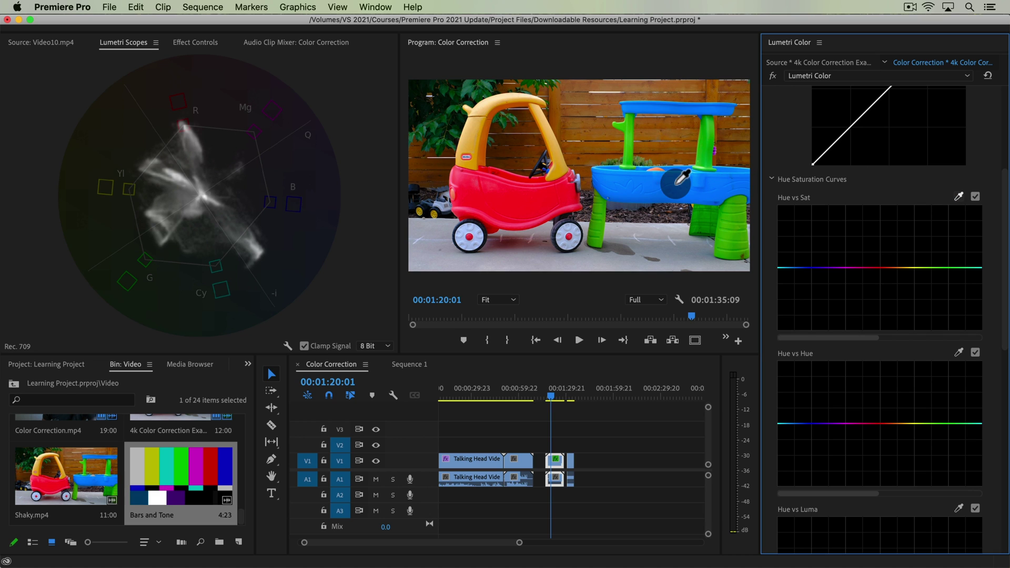
{"action": "left_click", "coordinate": [651, 174]}
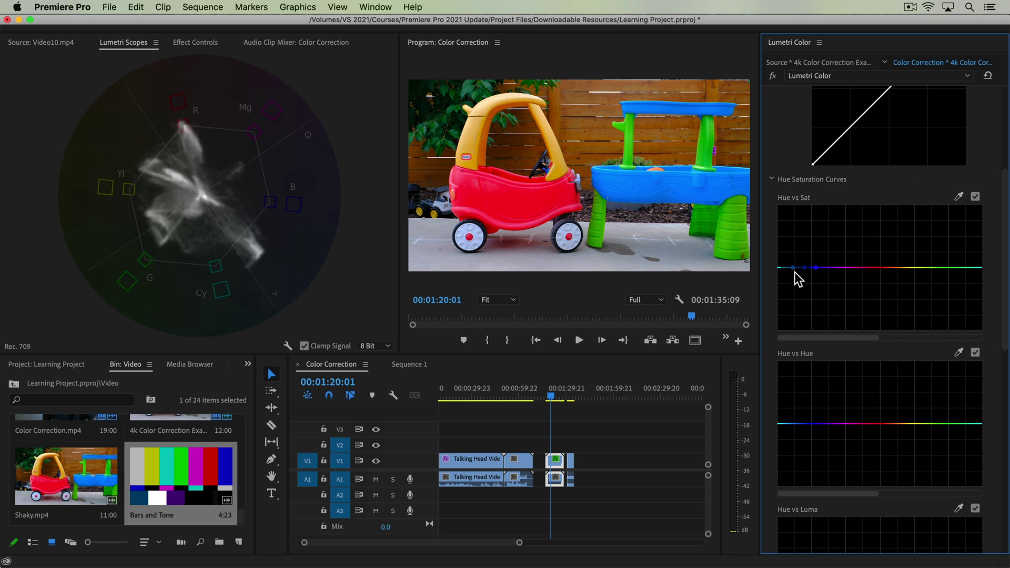
{"action": "mouse_move", "coordinate": [806, 270]}
{"action": "left_mouse_down"}
{"action": "mouse_move", "coordinate": [806, 285]}
{"action": "mouse_move", "coordinate": [823, 269]}
{"action": "left_mouse_up"}
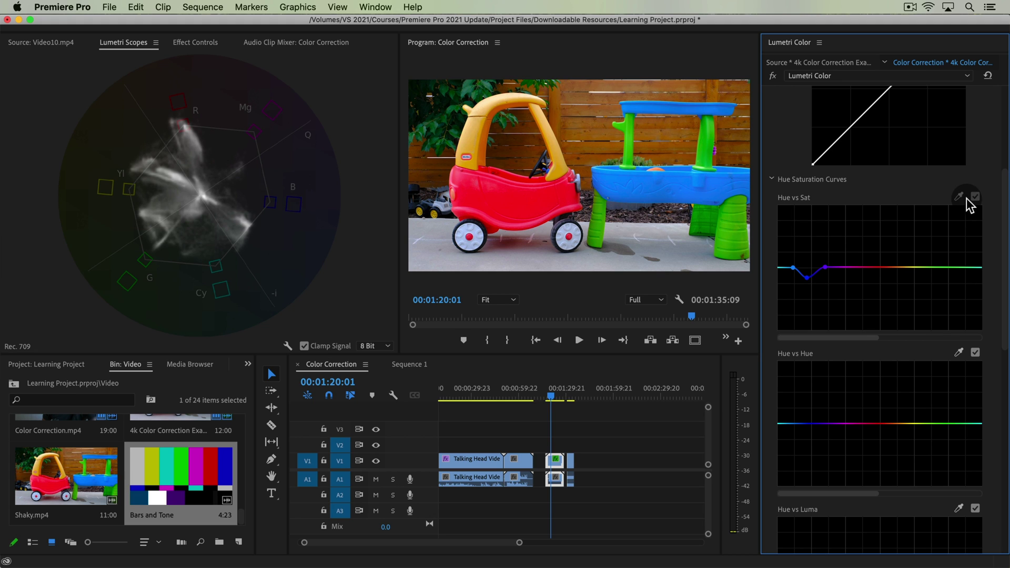
Step: Sample the red car and yellow roof hues and pull both down on the Hue vs Sat curve
{"action": "left_click", "coordinate": [696, 237]}
{"action": "left_click_drag", "start_coordinate": [881, 267], "coordinate": [881, 273]}
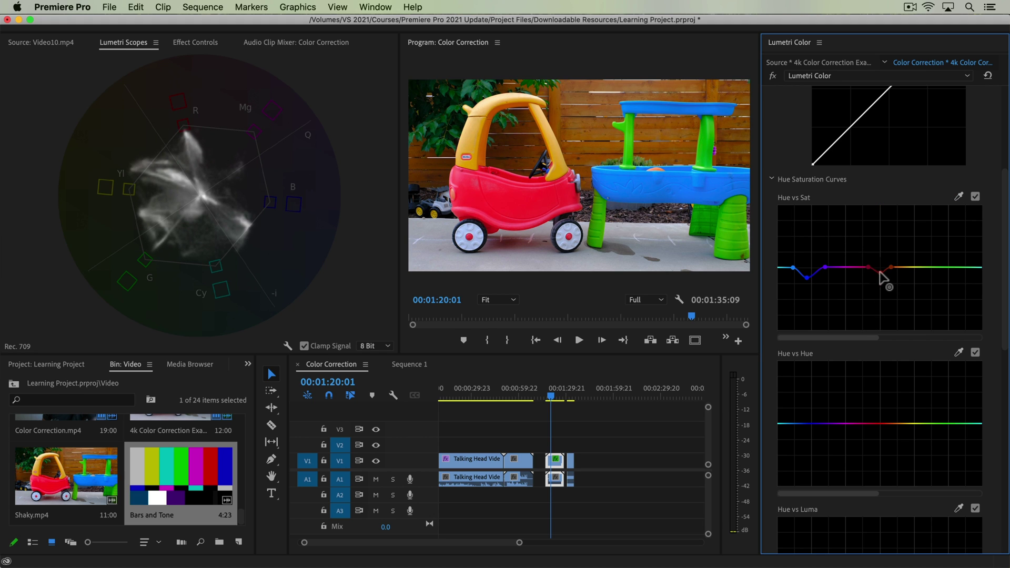
{"action": "left_click", "coordinate": [959, 196]}
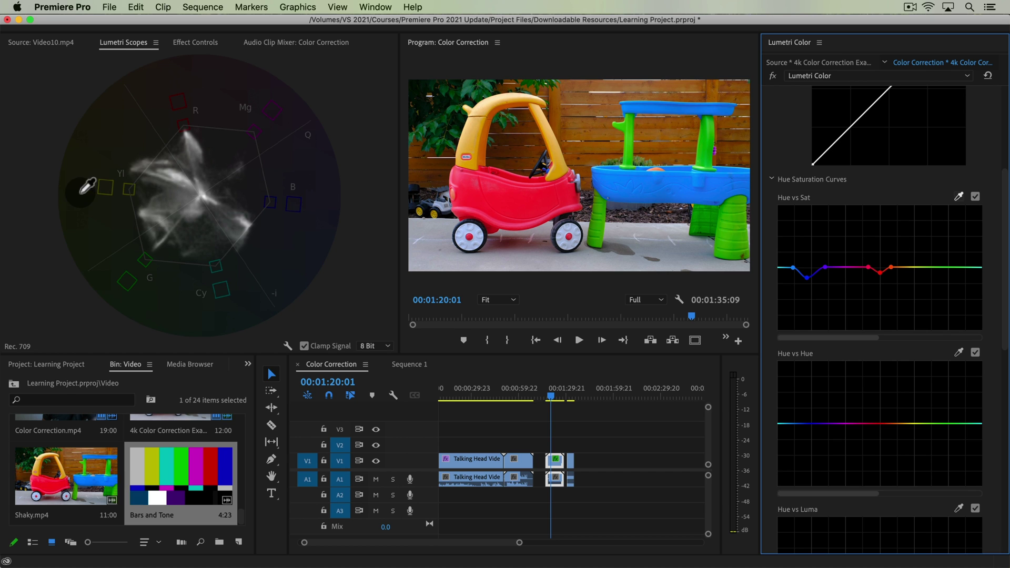
{"action": "left_click", "coordinate": [177, 188]}
{"action": "left_click", "coordinate": [473, 139]}
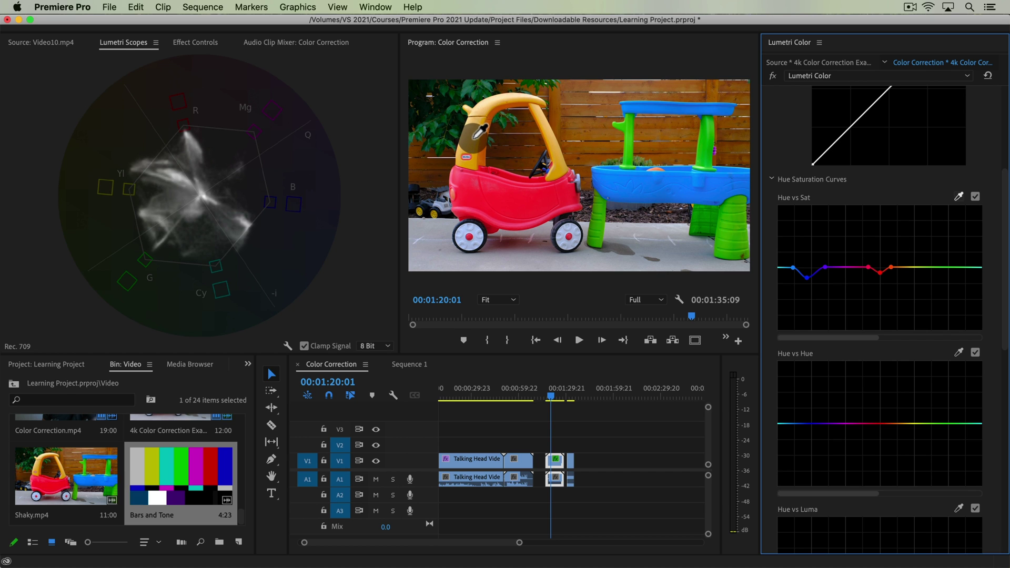
{"action": "left_click_drag", "start_coordinate": [900, 267], "coordinate": [903, 274]}
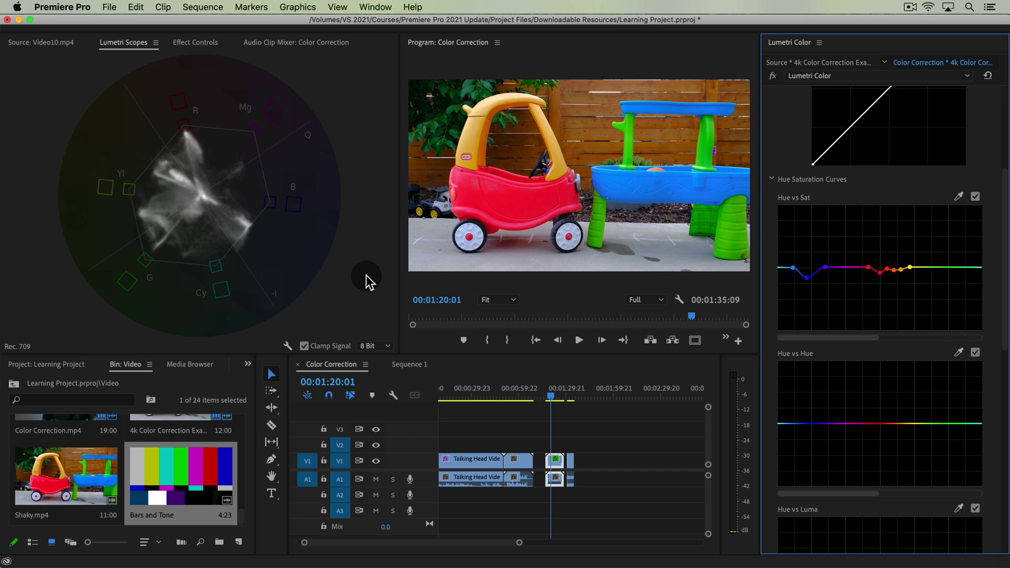
Step: Collapse Curves, expand HSL Secondary, and key the blue water table with the Set color eyedropper
{"action": "scroll", "coordinate": [985, 120], "scroll_direction": "up", "scroll_amount": 5}
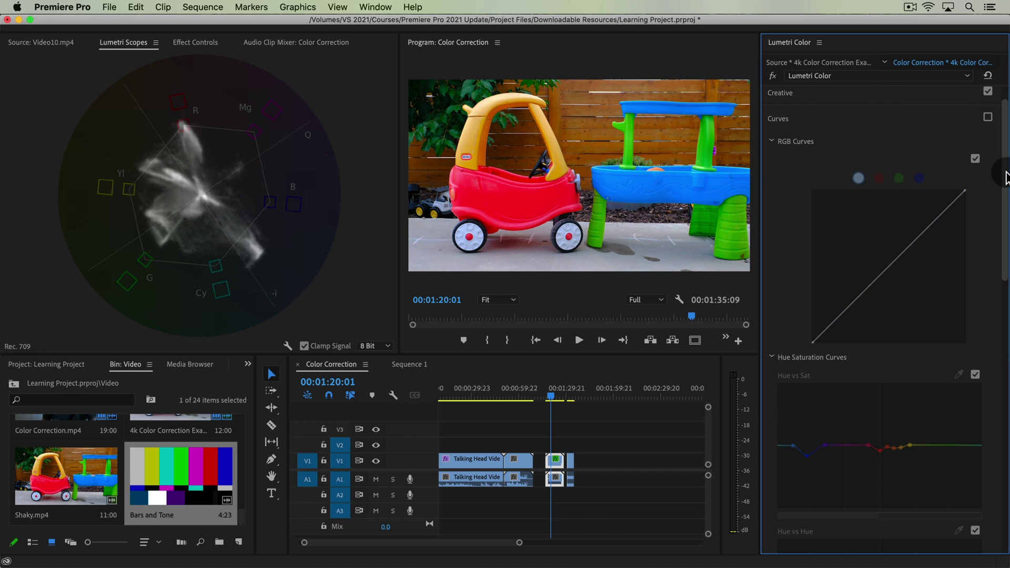
{"action": "left_click", "coordinate": [925, 119]}
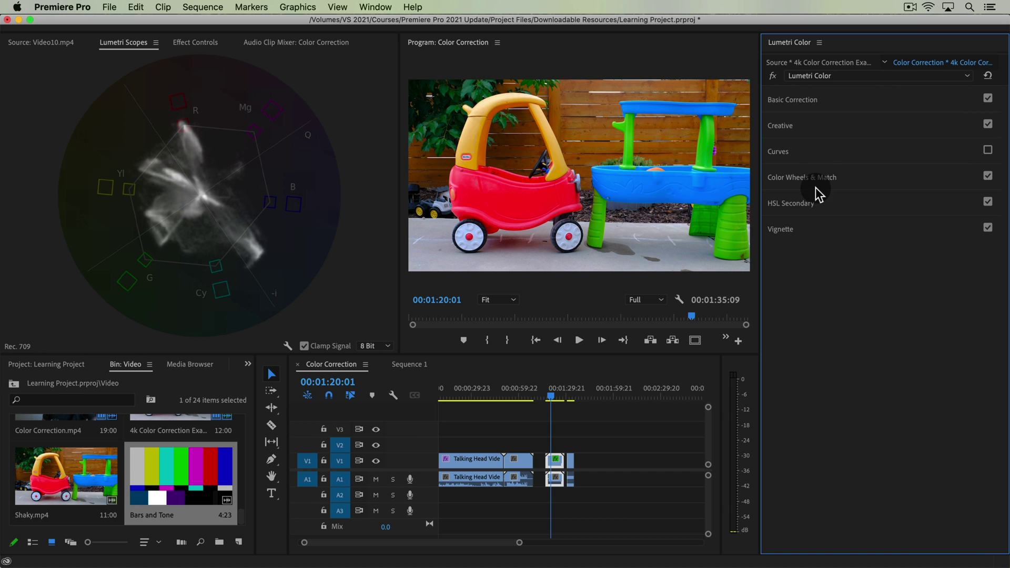
{"action": "left_click", "coordinate": [825, 200]}
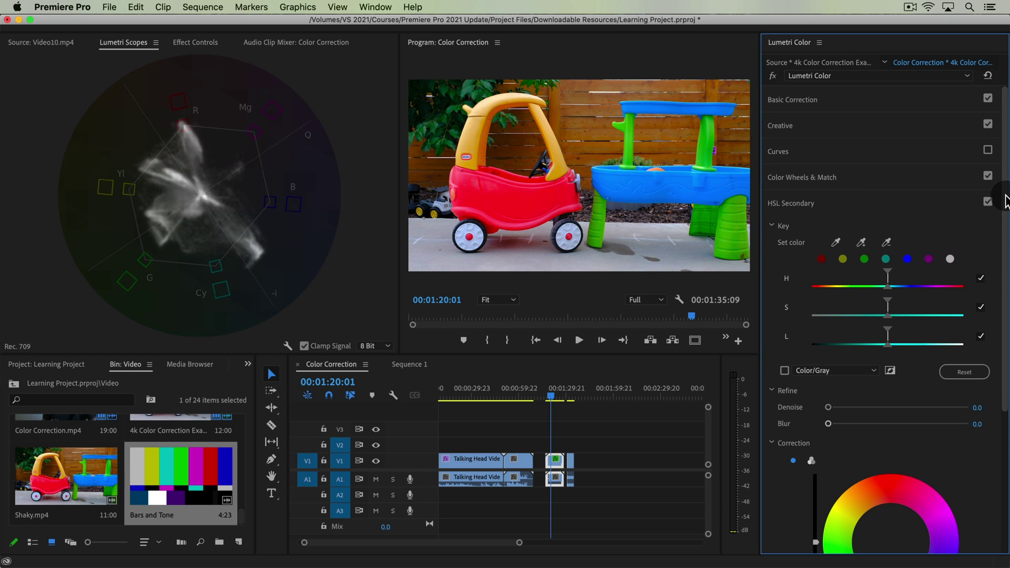
{"action": "scroll", "coordinate": [1005, 213], "scroll_direction": "down", "scroll_amount": 2}
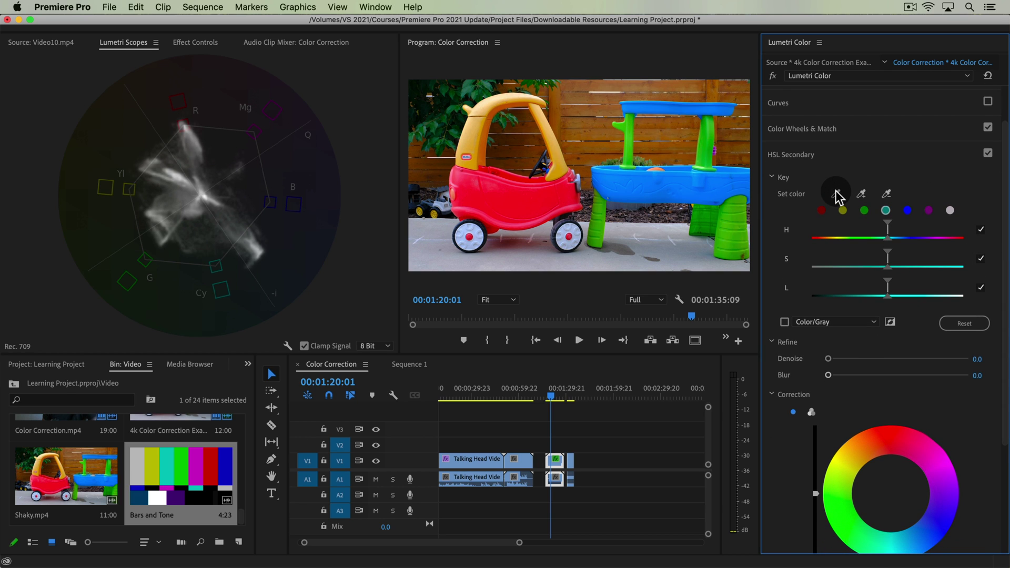
{"action": "left_click", "coordinate": [835, 194]}
{"action": "left_click", "coordinate": [633, 179]}
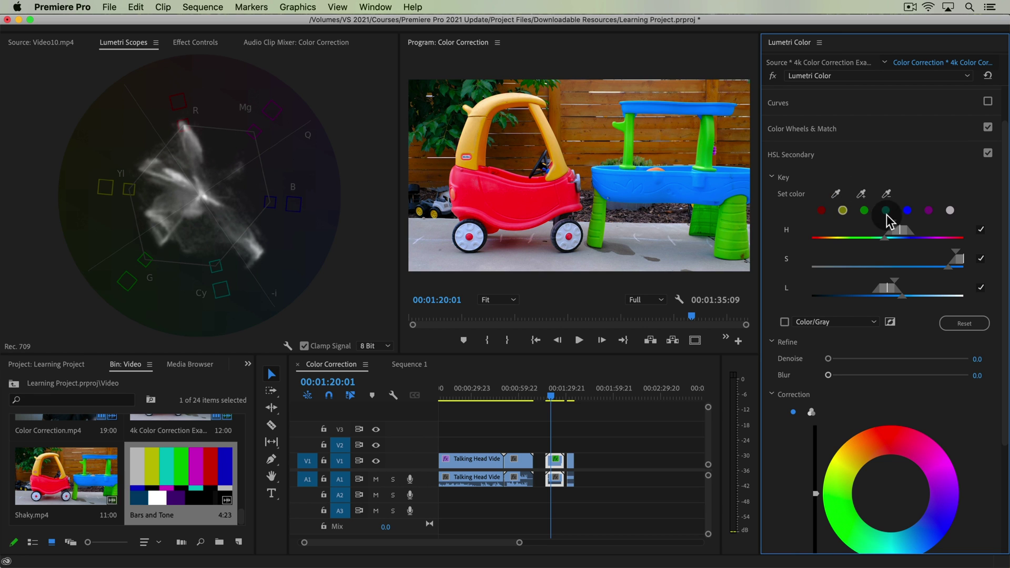
Step: Lower the keyed blue's saturation to 90.6 and refine the key's saturation and lightness ranges
{"action": "scroll", "coordinate": [1001, 326], "scroll_direction": "down", "scroll_amount": 6}
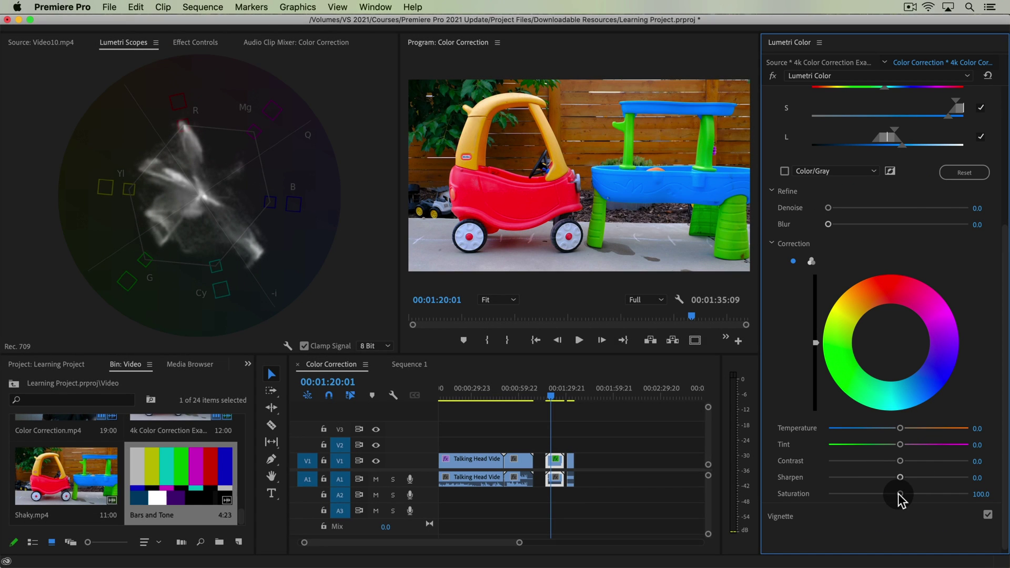
{"action": "left_click_drag", "start_coordinate": [898, 493], "coordinate": [888, 491]}
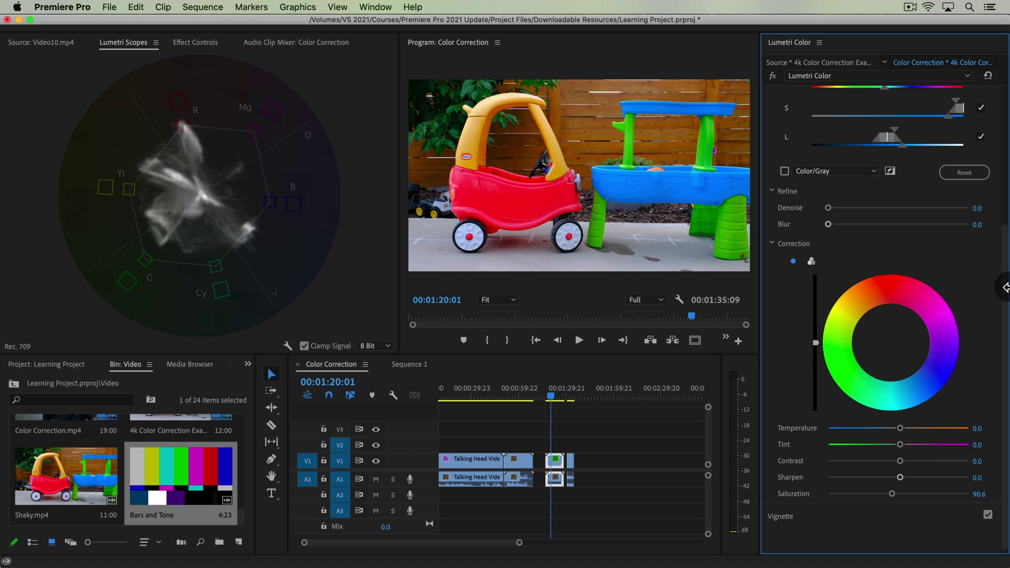
{"action": "left_click_drag", "start_coordinate": [1007, 289], "coordinate": [1006, 246]}
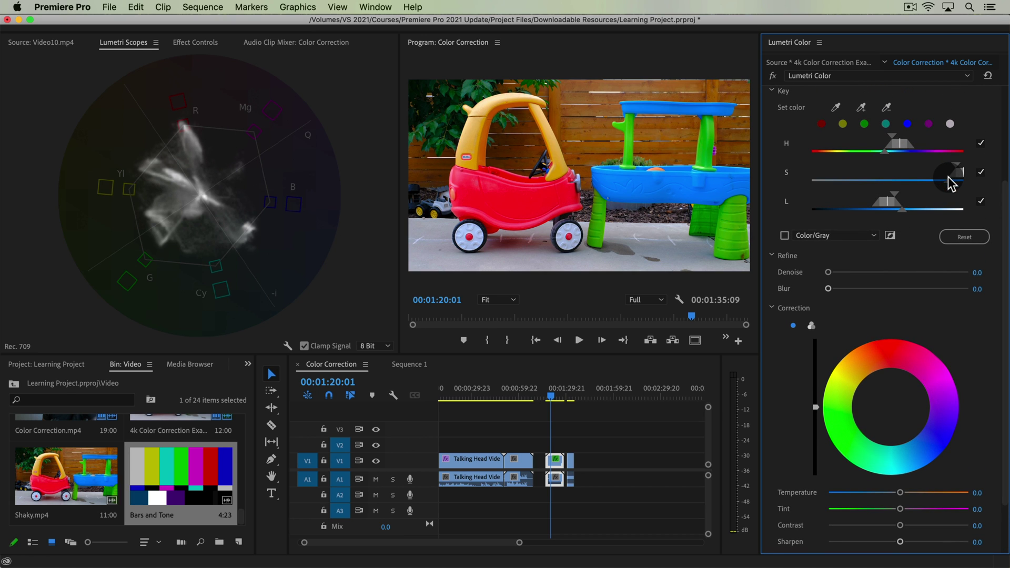
{"action": "left_click_drag", "start_coordinate": [951, 180], "coordinate": [947, 165]}
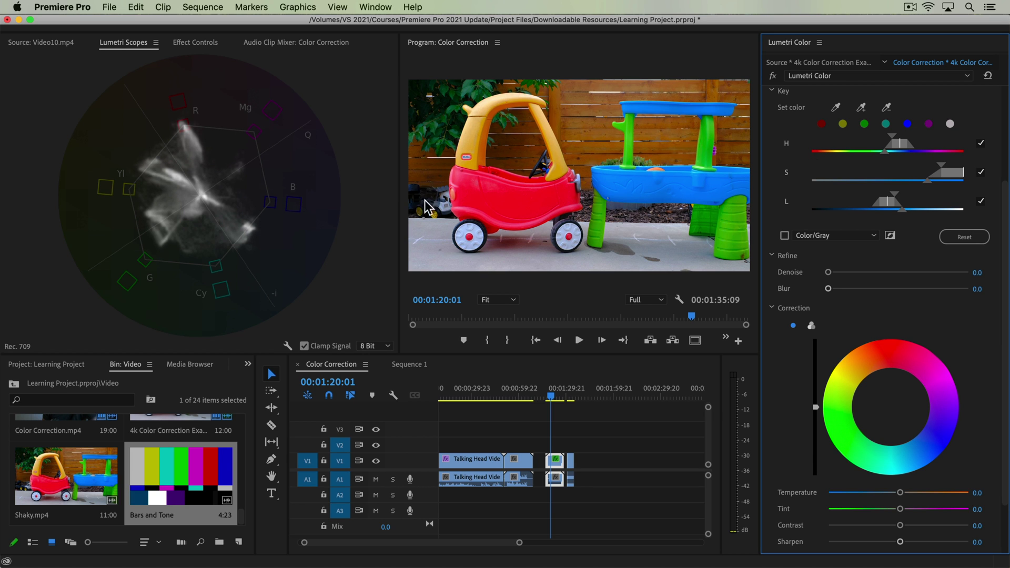
{"action": "left_click_drag", "start_coordinate": [940, 169], "coordinate": [942, 169]}
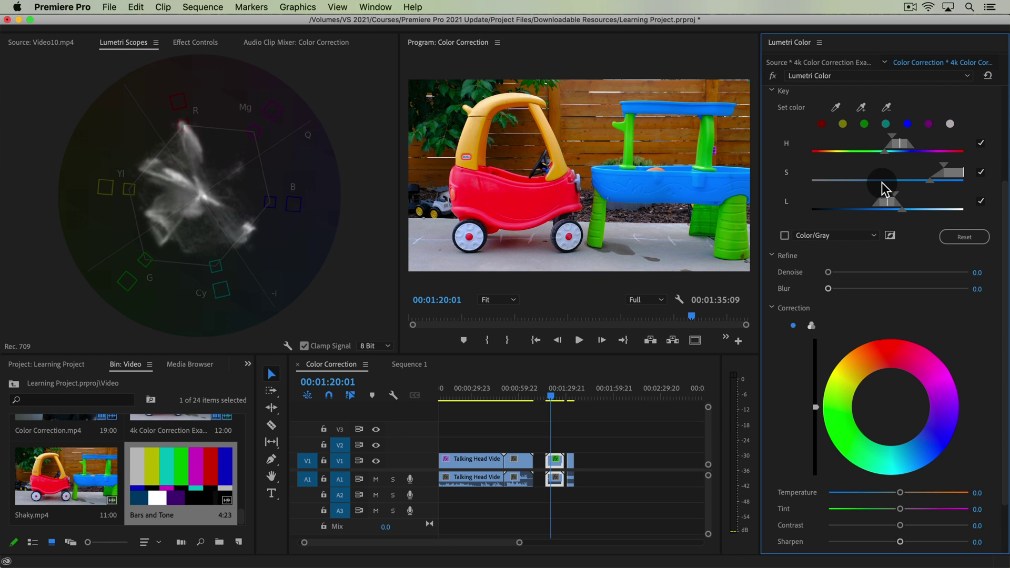
{"action": "left_click_drag", "start_coordinate": [888, 197], "coordinate": [913, 196]}
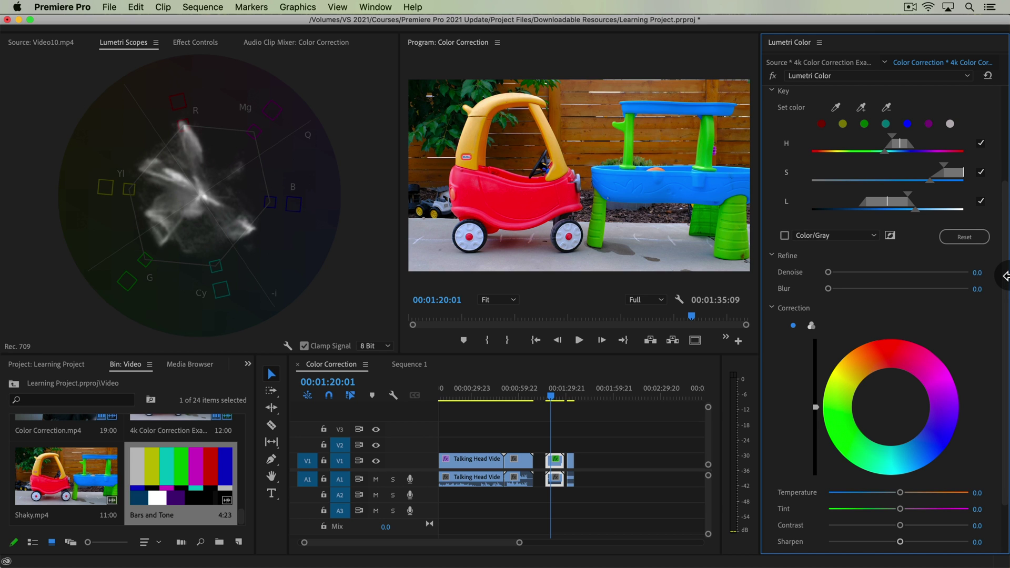
{"action": "scroll", "coordinate": [1004, 273], "scroll_direction": "up", "scroll_amount": 5}
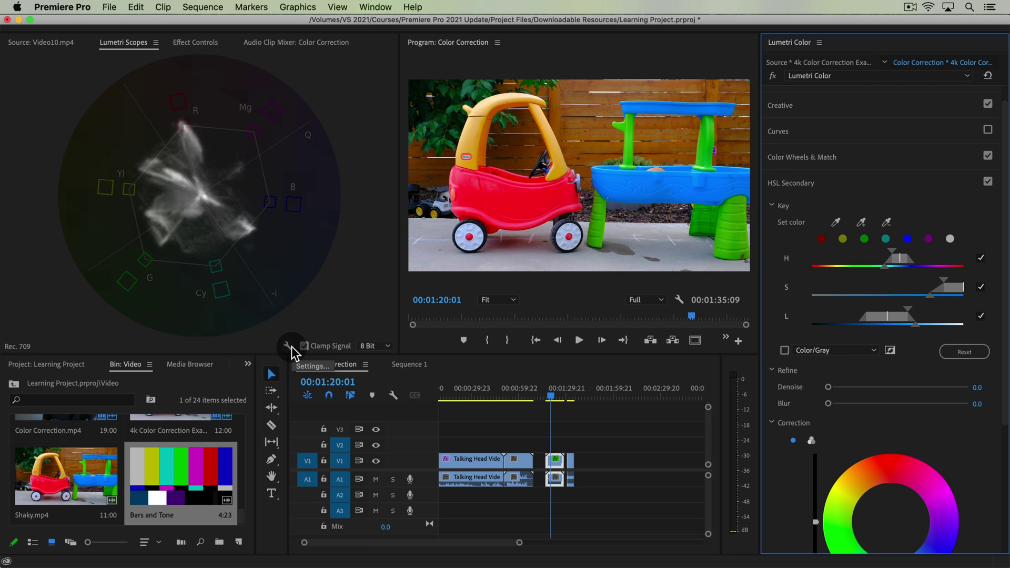
Step: Move the playhead to 00:01:25:15 in the toy-car clip
{"action": "left_click", "coordinate": [559, 396]}
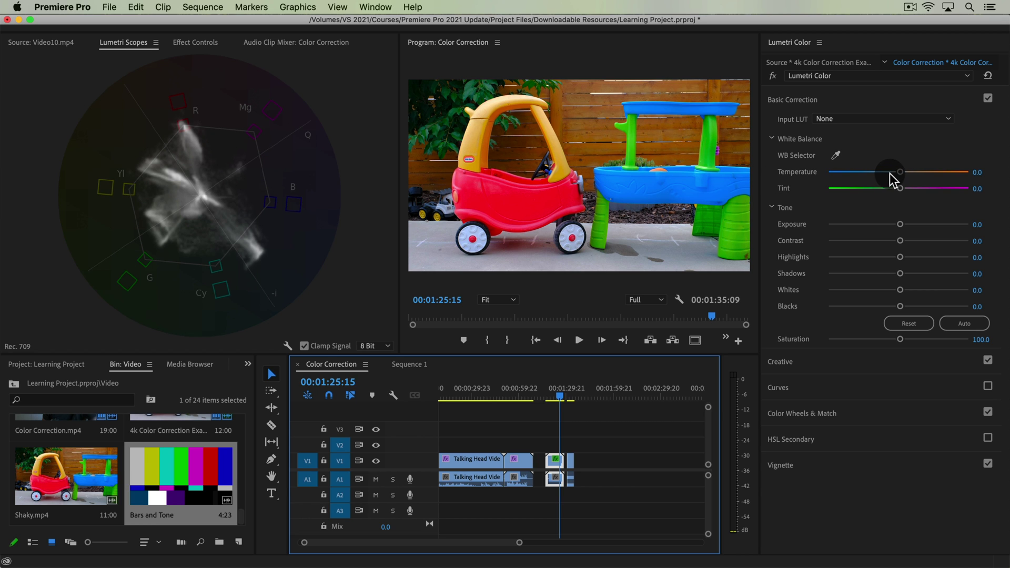
Step: Test cooler and warmer Temperature (up to 19.3), undo back to 0.0, and deselect all clips
{"action": "left_click_drag", "start_coordinate": [900, 172], "coordinate": [889, 172]}
{"action": "left_click_drag", "start_coordinate": [906, 171], "coordinate": [912, 172]}
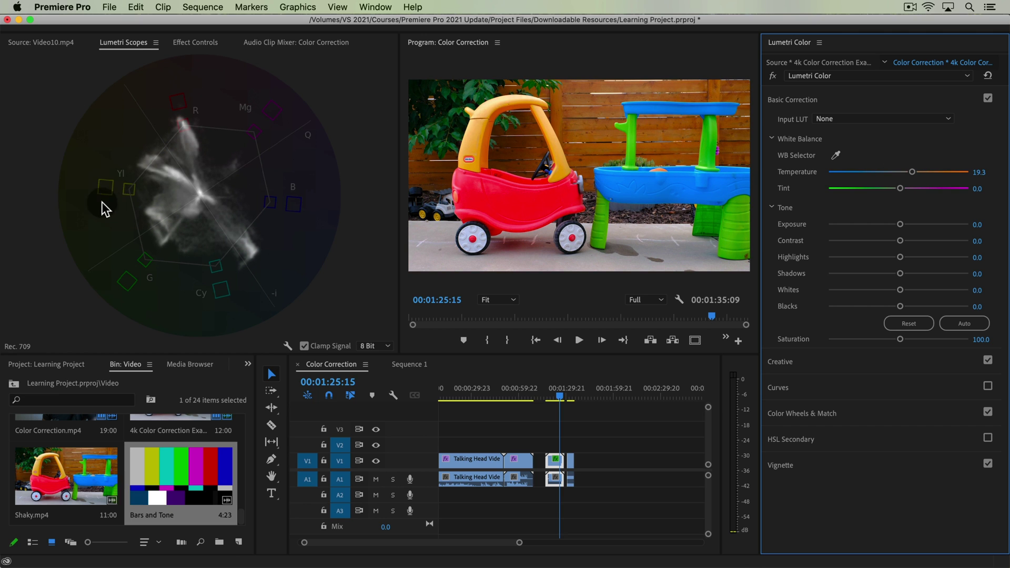
{"action": "key", "text": "super+z"}
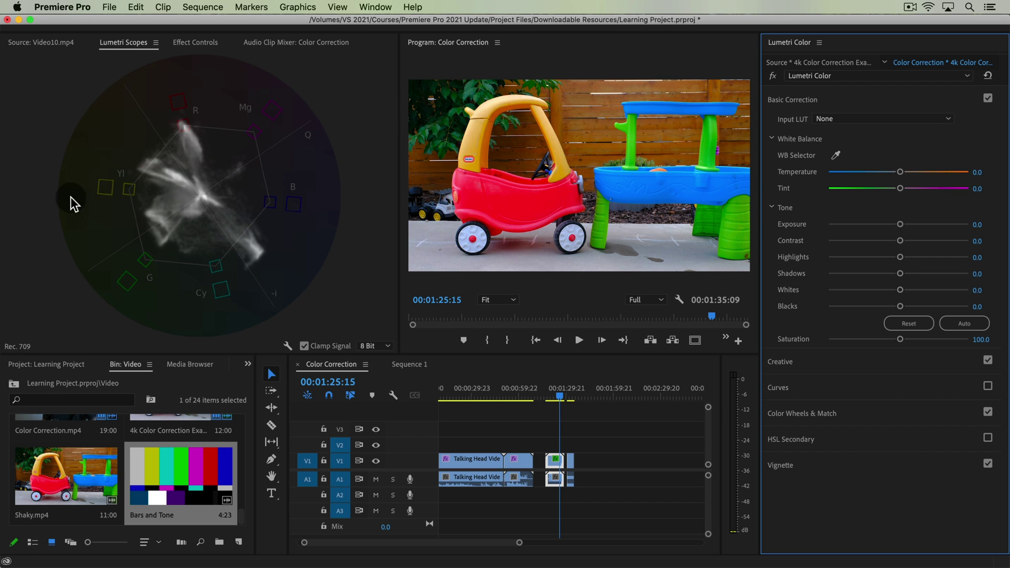
{"action": "key", "text": "super+shift+a"}
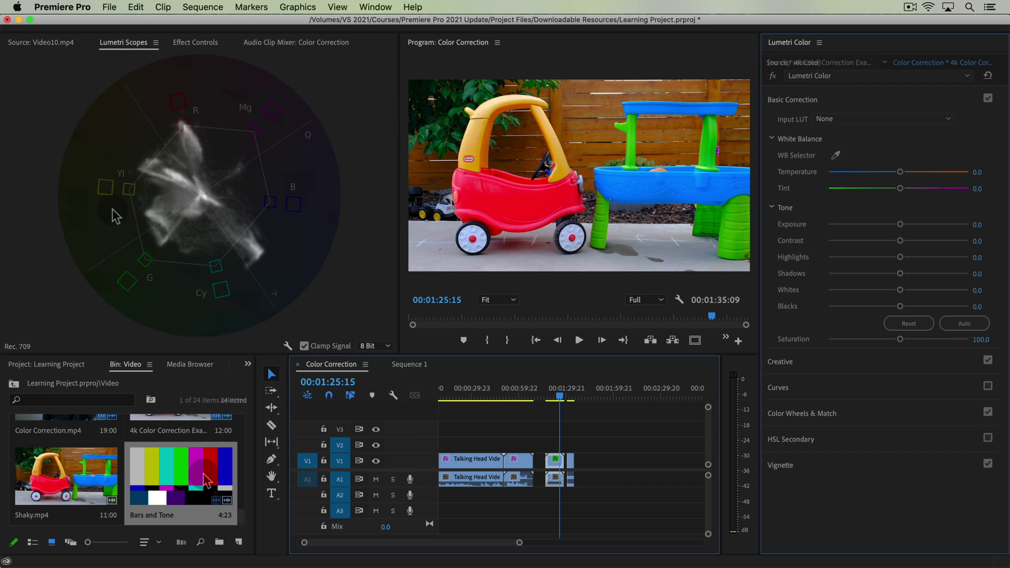